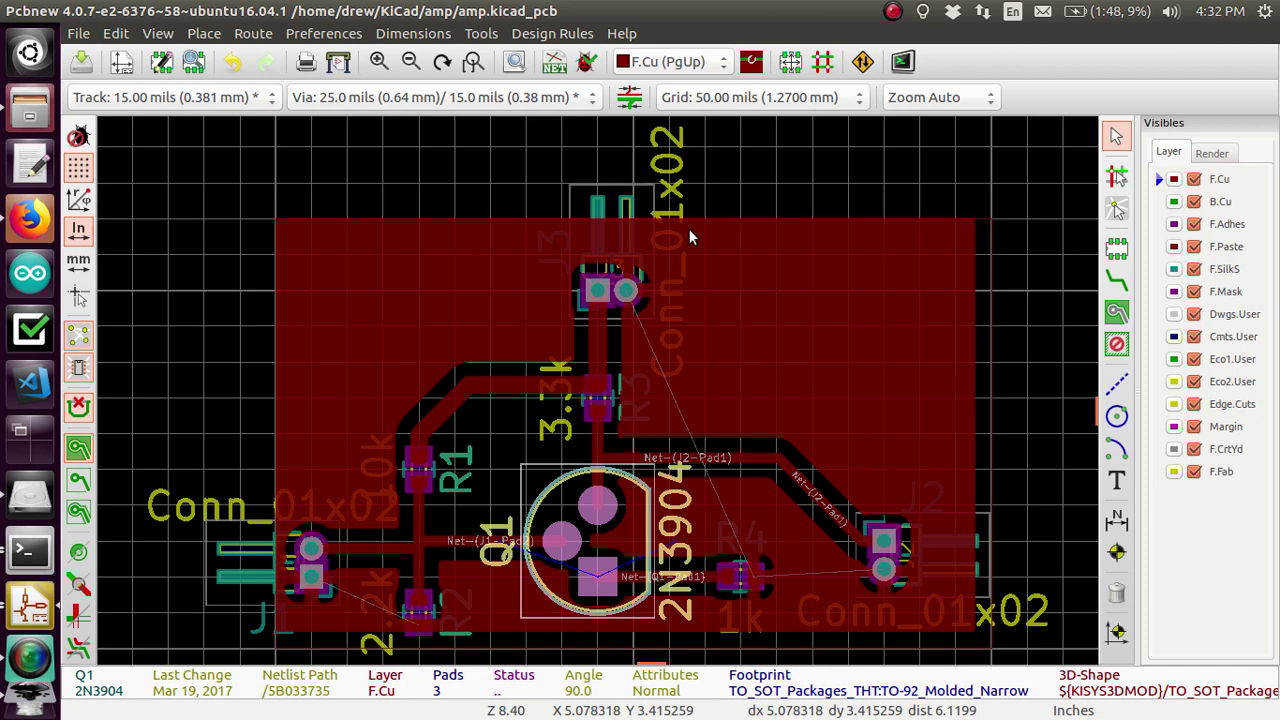
Open the View menu for the amp.kicad_pcb board with its GND copper fill
{"action": "left_click", "coordinate": [160, 36]}
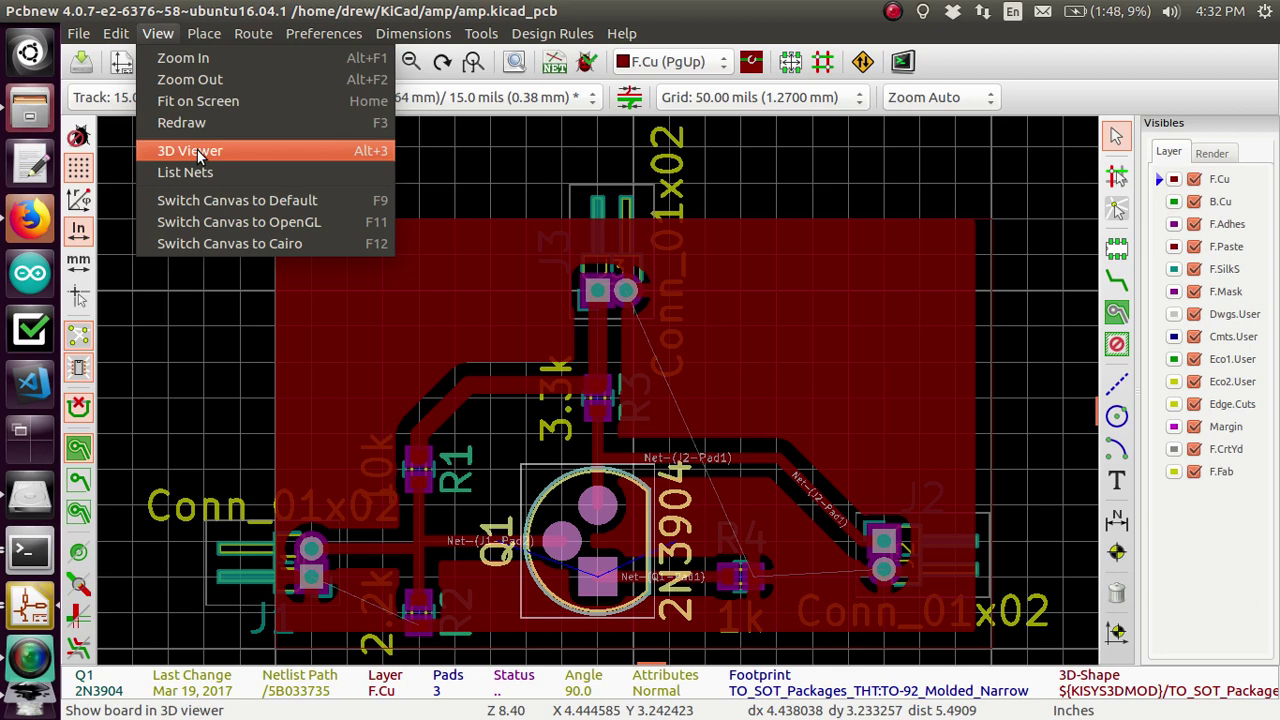
Show the amplifier board in the 3D Viewer, zoomed in and orbited into perspective
{"action": "left_click", "coordinate": [337, 280]}
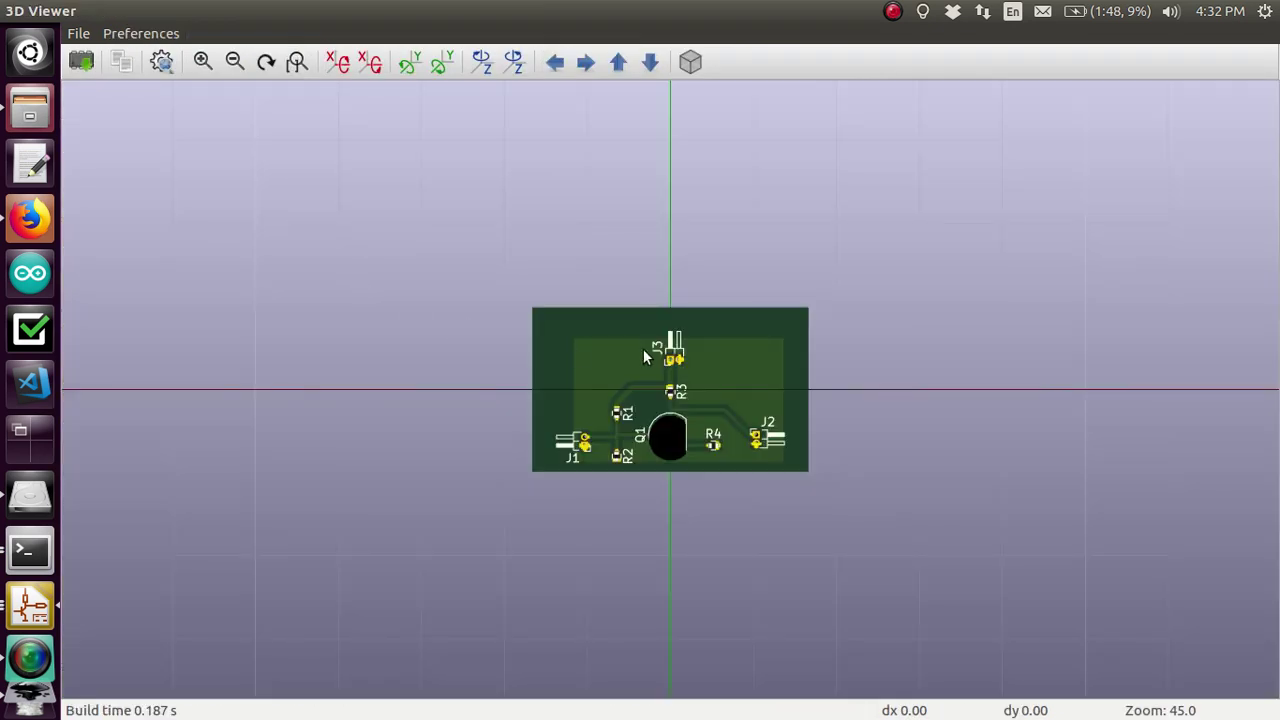
{"action": "scroll", "coordinate": [683, 368], "scroll_direction": "up", "scroll_amount": 3}
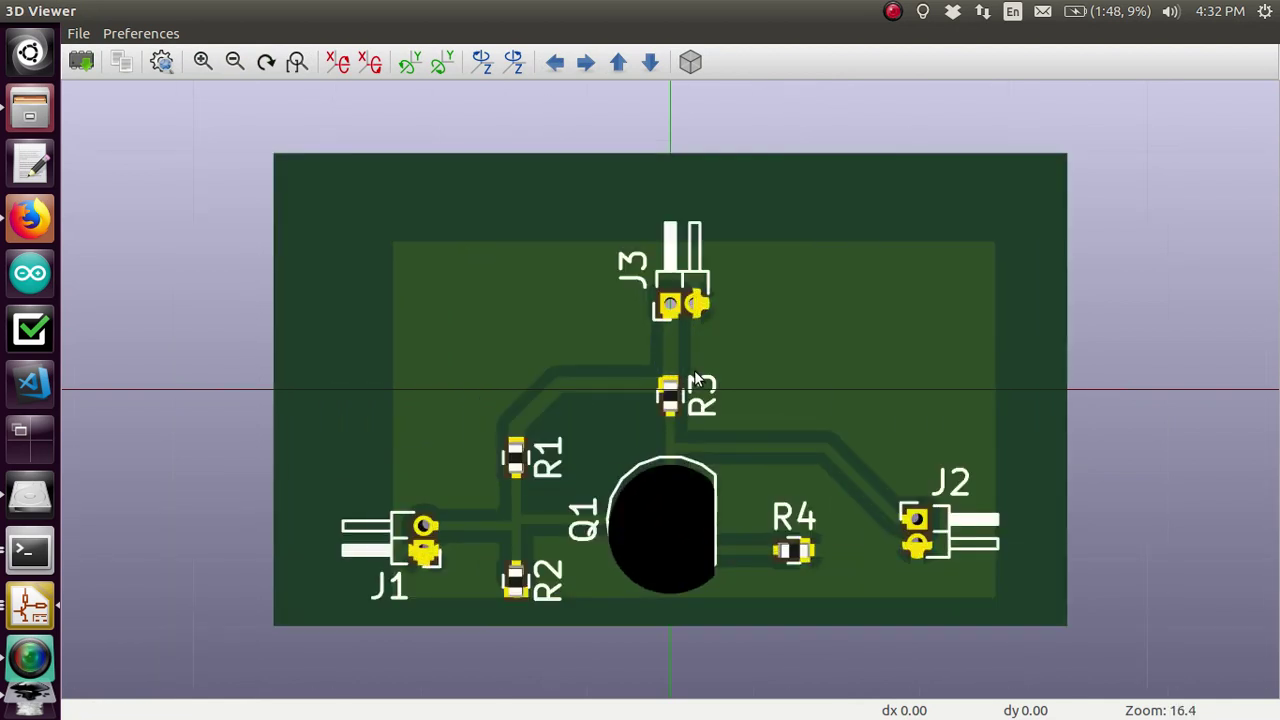
{"action": "right_click", "coordinate": [651, 370]}
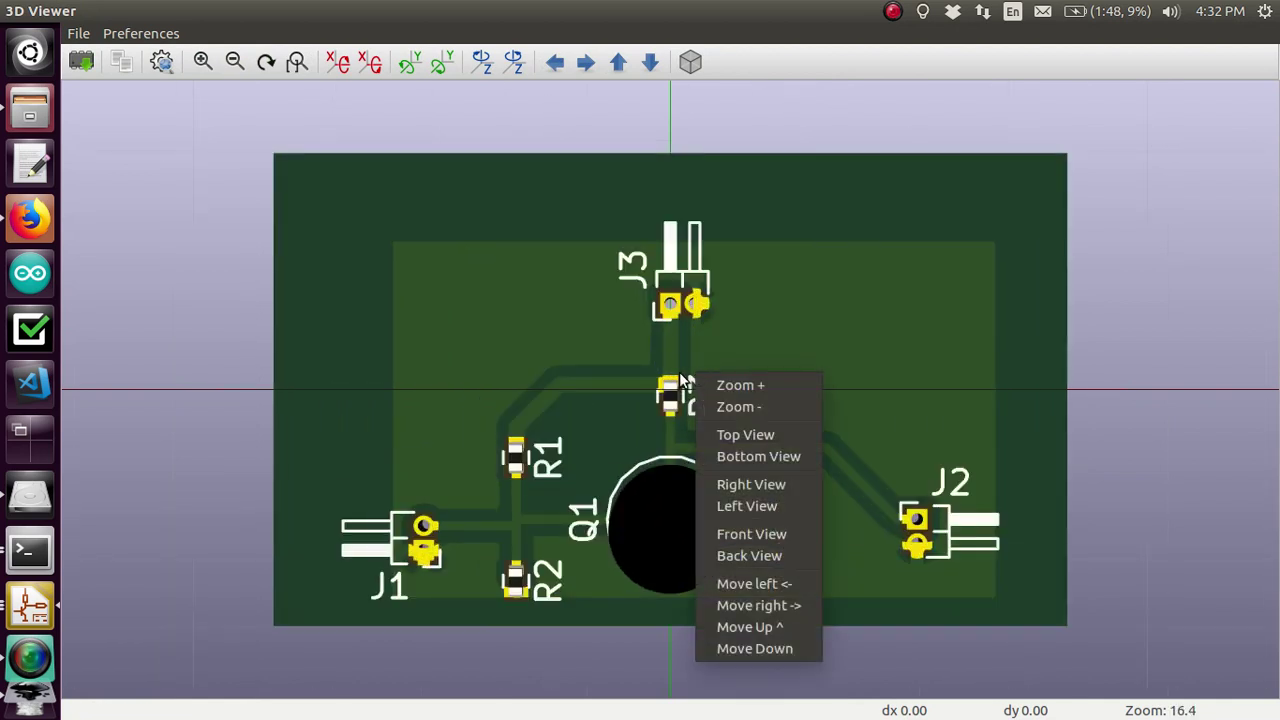
{"action": "key", "text": "Escape"}
{"action": "left_click_drag", "start_coordinate": [660, 372], "coordinate": [231, 471]}
{"action": "left_click_drag", "start_coordinate": [725, 315], "coordinate": [672, 385]}
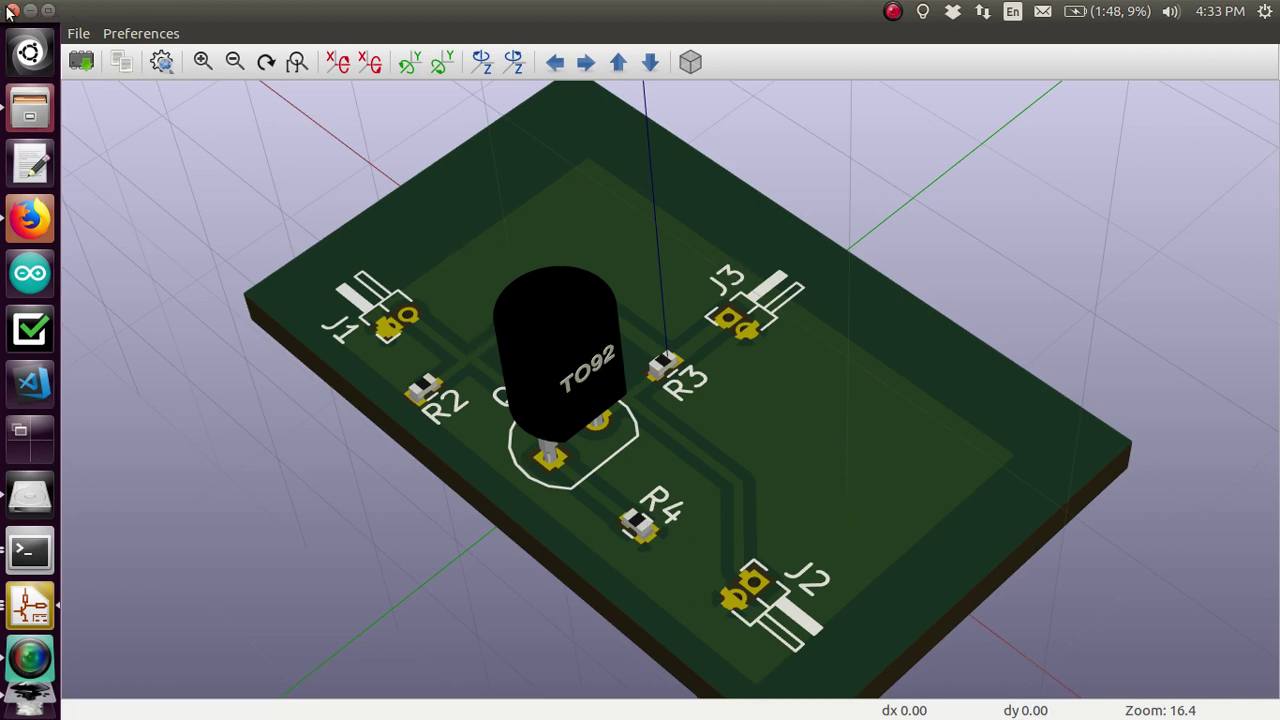
Close the 3D Viewer, deselect Q1, and delete the GND copper pour zone
{"action": "left_click", "coordinate": [11, 11]}
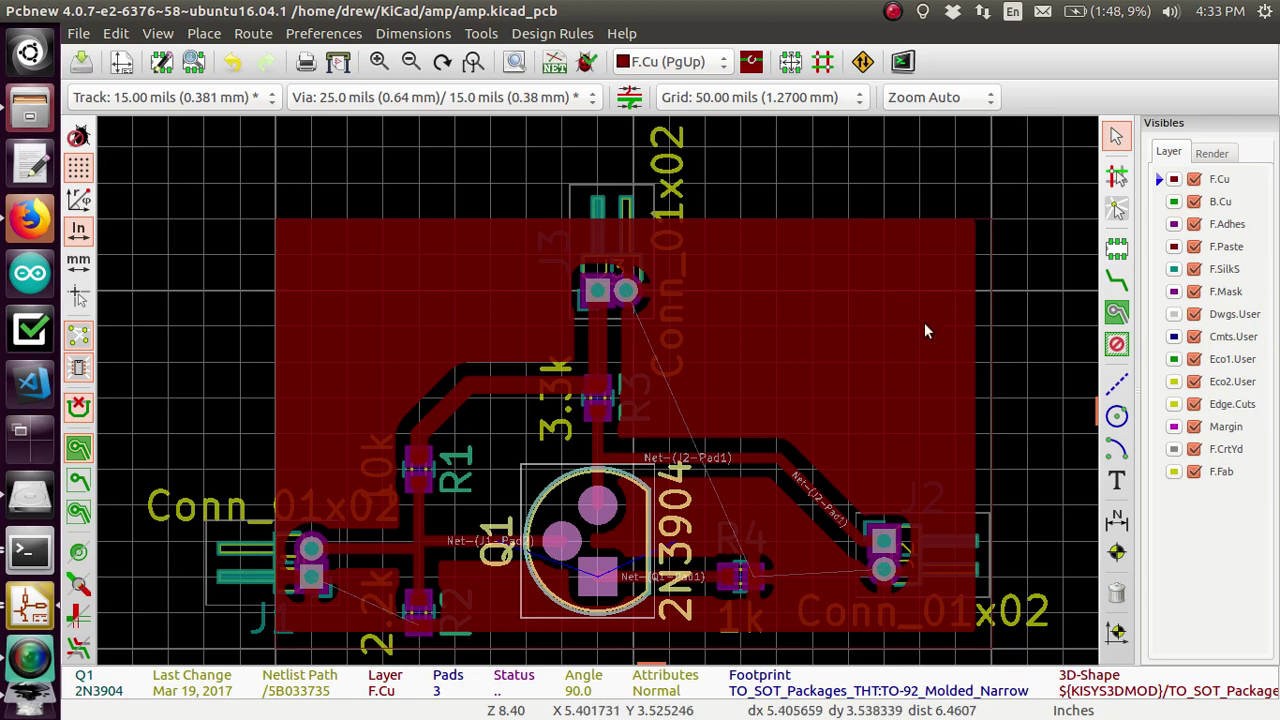
{"action": "key", "text": "Escape"}
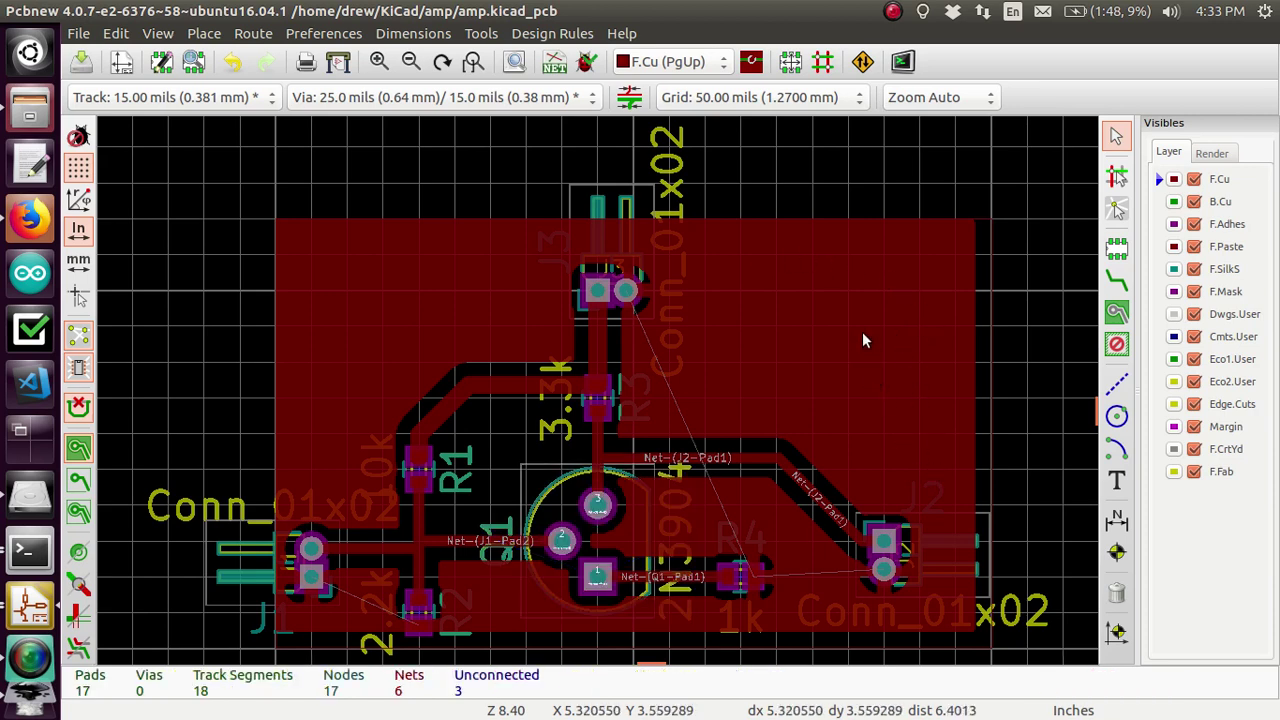
{"action": "left_click", "coordinate": [989, 250]}
{"action": "key", "text": "Delete"}
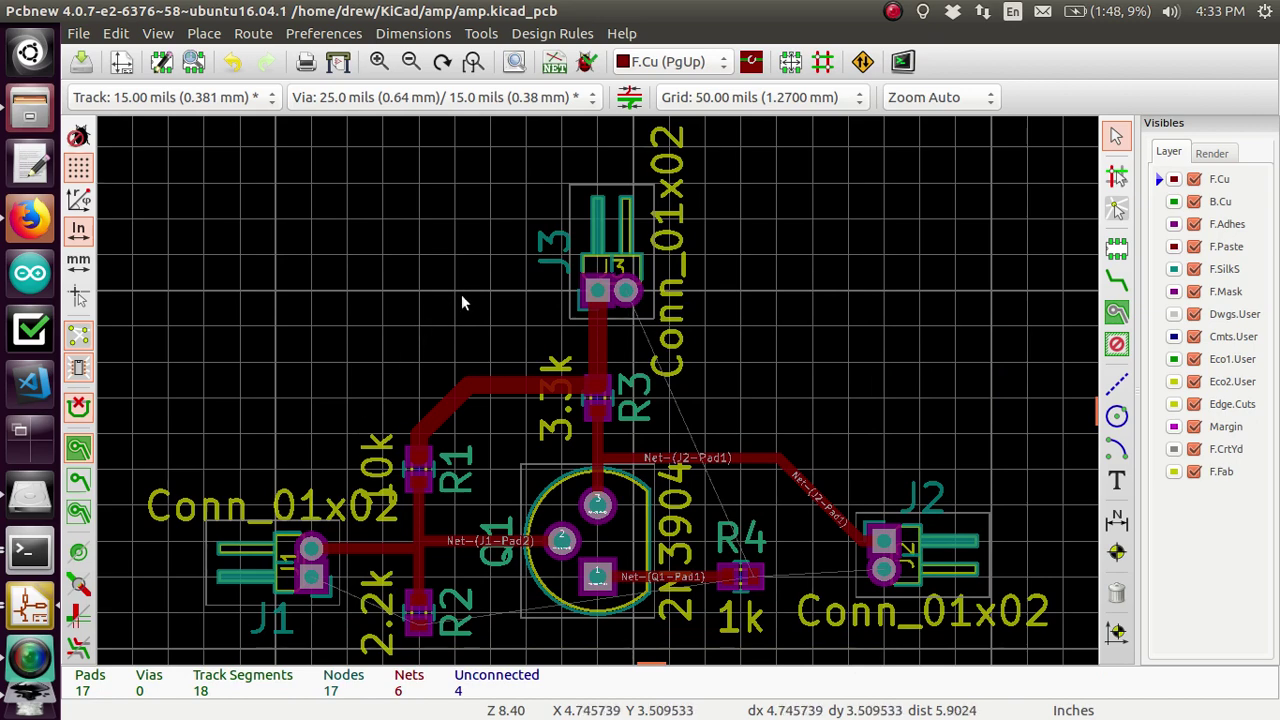
Reopen the 3D Viewer with Alt+3, zoom in on the bare-track board, then close it
{"action": "left_click", "coordinate": [157, 33]}
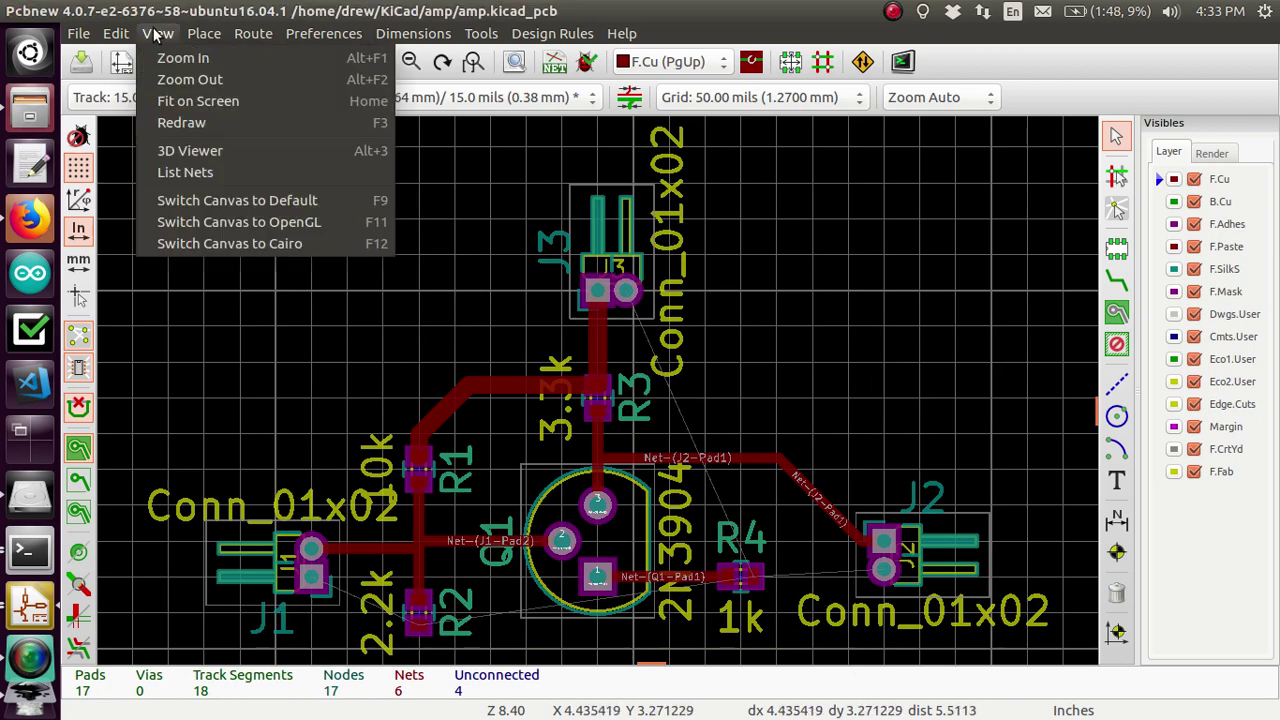
{"action": "key", "text": "alt+3"}
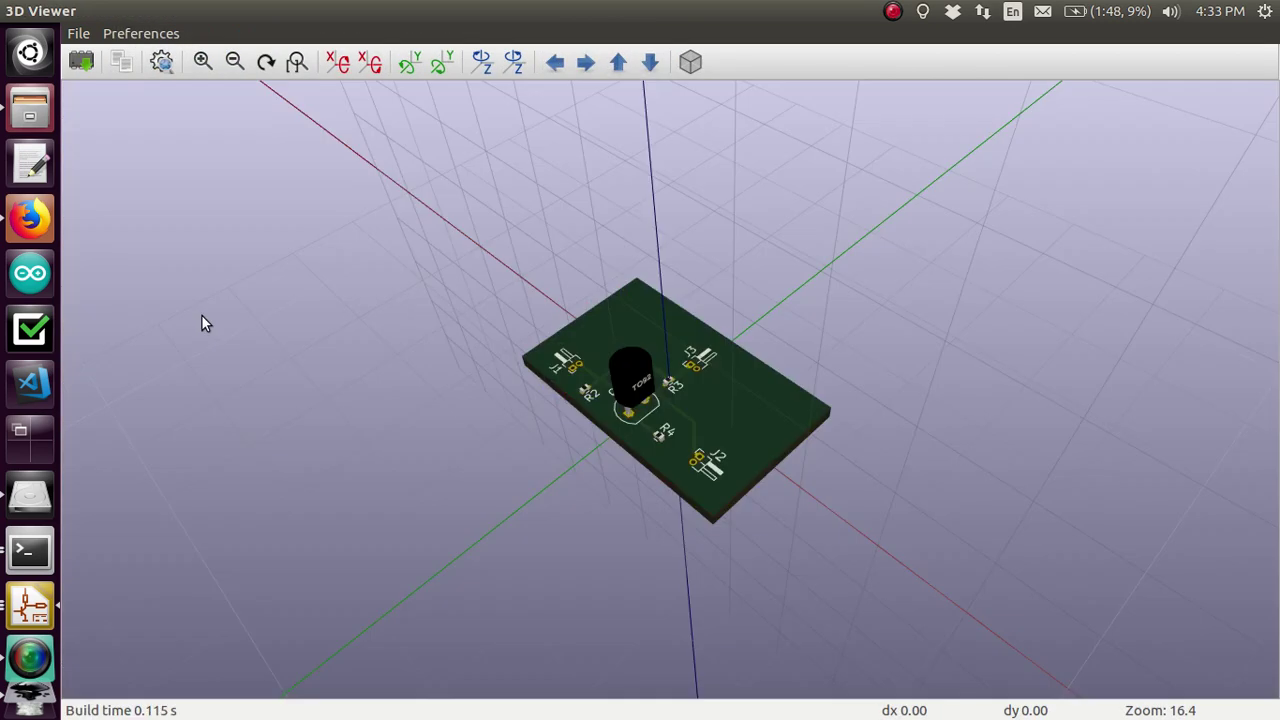
{"action": "scroll", "coordinate": [713, 420], "scroll_direction": "up", "scroll_amount": 3}
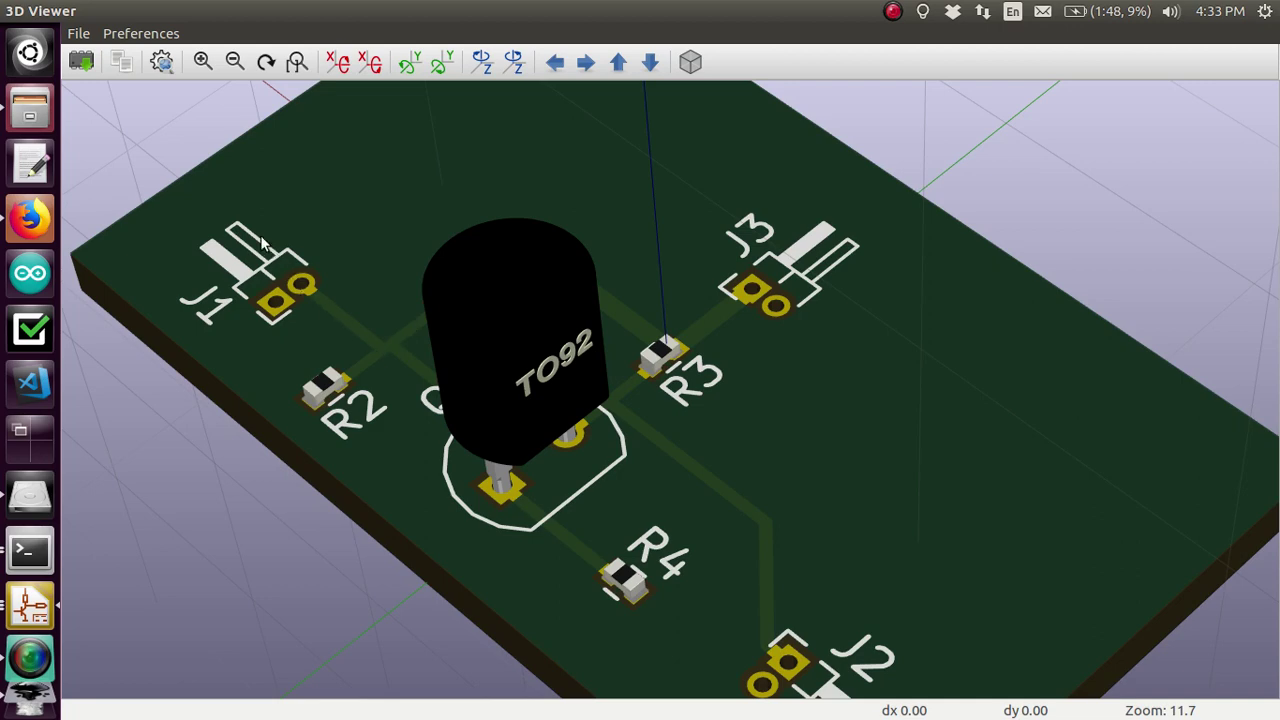
{"action": "mouse_move", "coordinate": [11, 11]}
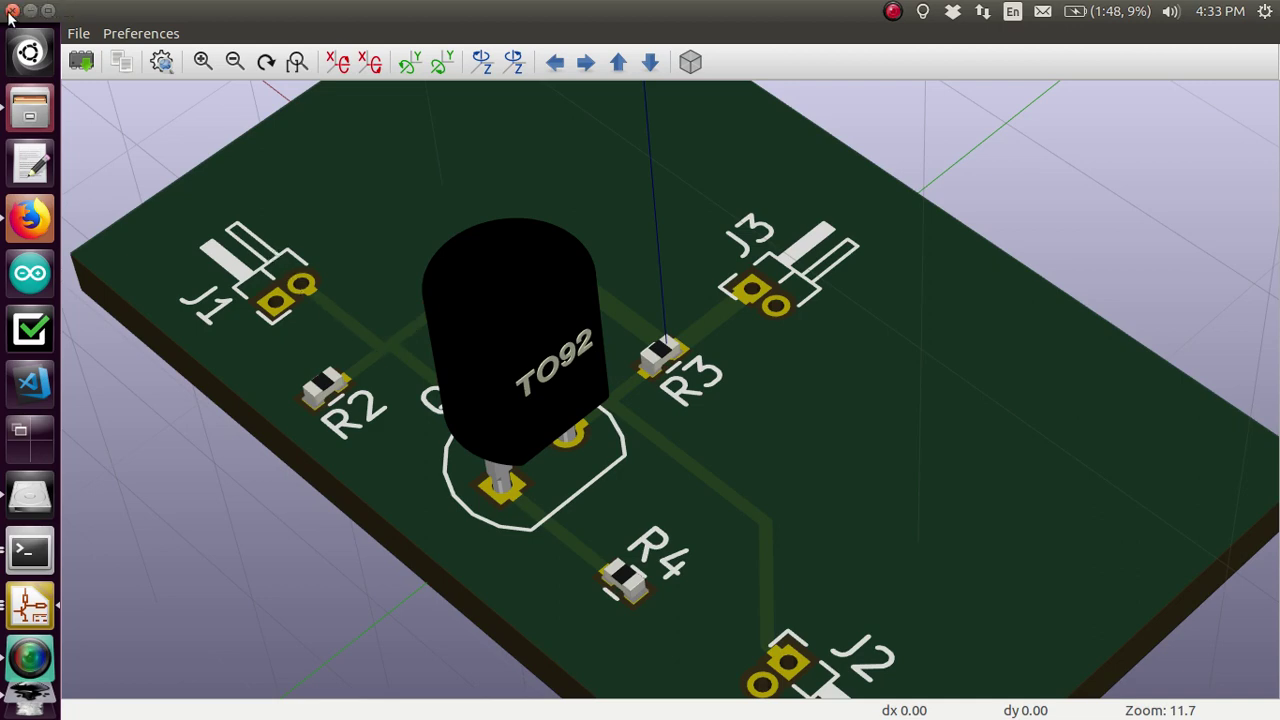
{"action": "left_click", "coordinate": [12, 11]}
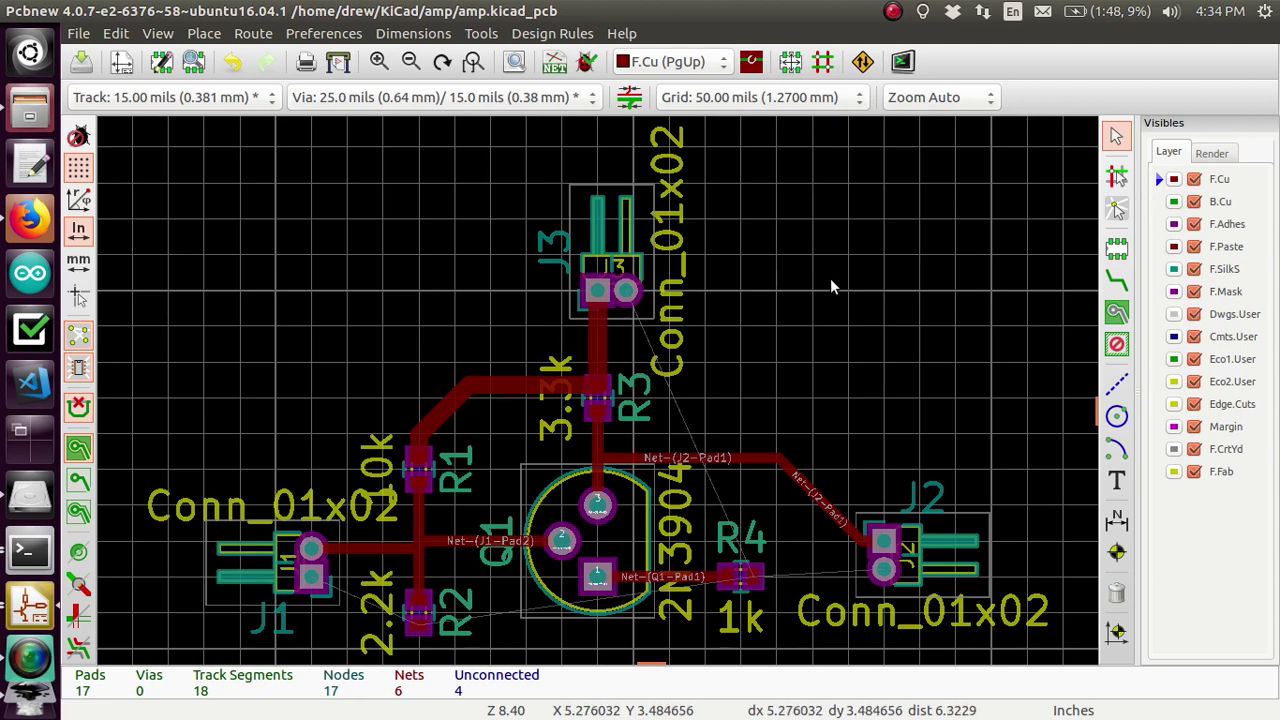
Switch to the Add filled zones tool on the right toolbar
{"action": "left_click", "coordinate": [1118, 314]}
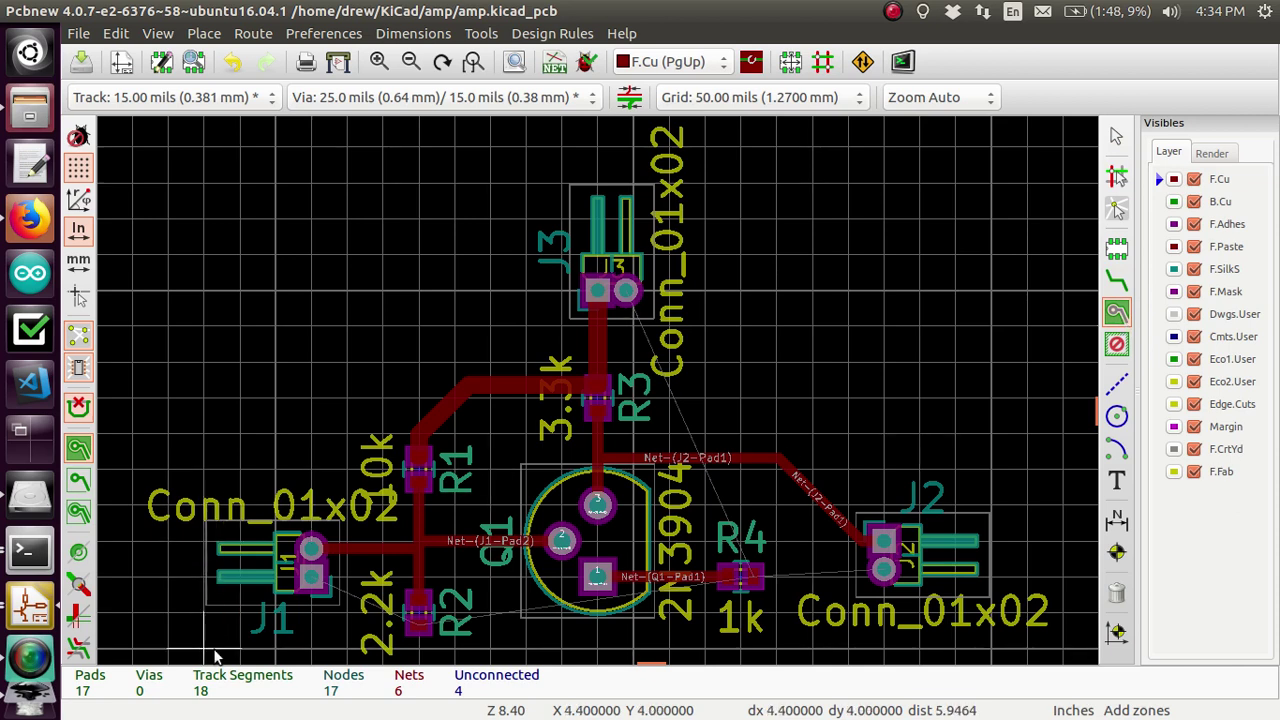
Start a new zone at the board's lower-left corner to bring up Copper Zone Properties
{"action": "left_click", "coordinate": [275, 652]}
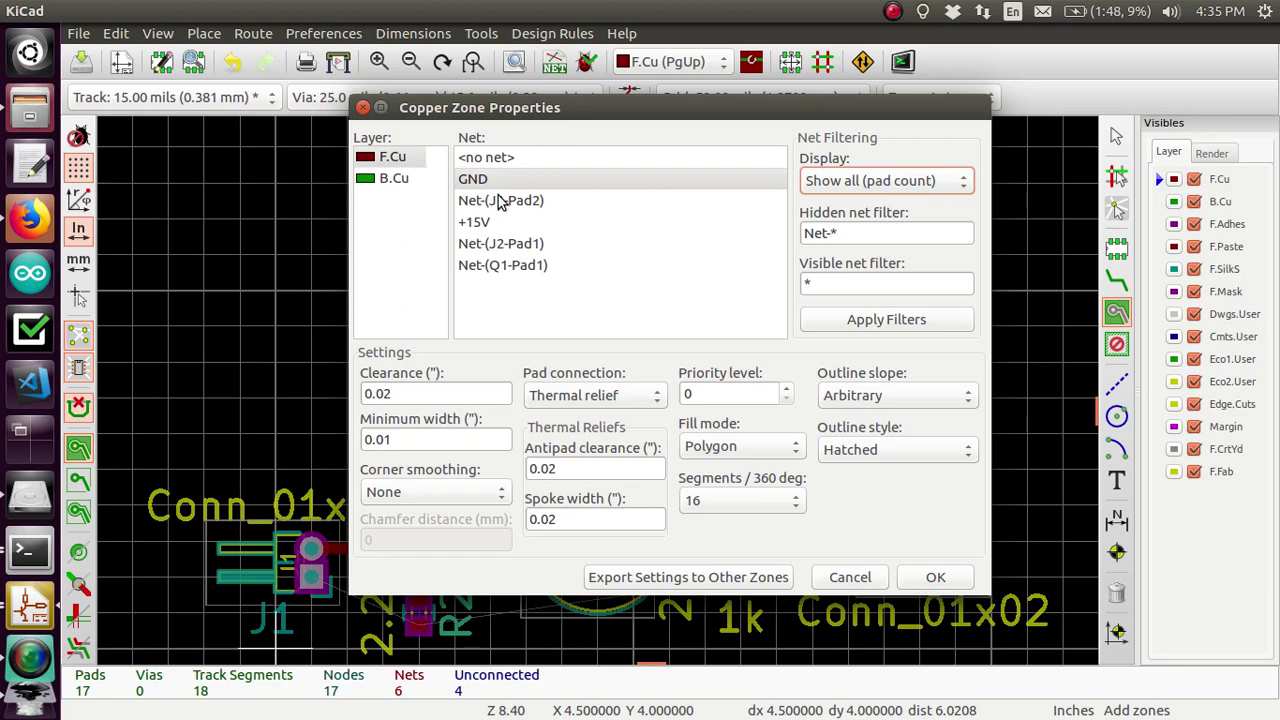
Confirm the F.Cu GND zone with 0.02 clearance and a Hatched outline style
{"action": "left_click_drag", "start_coordinate": [498, 112], "coordinate": [457, 124]}
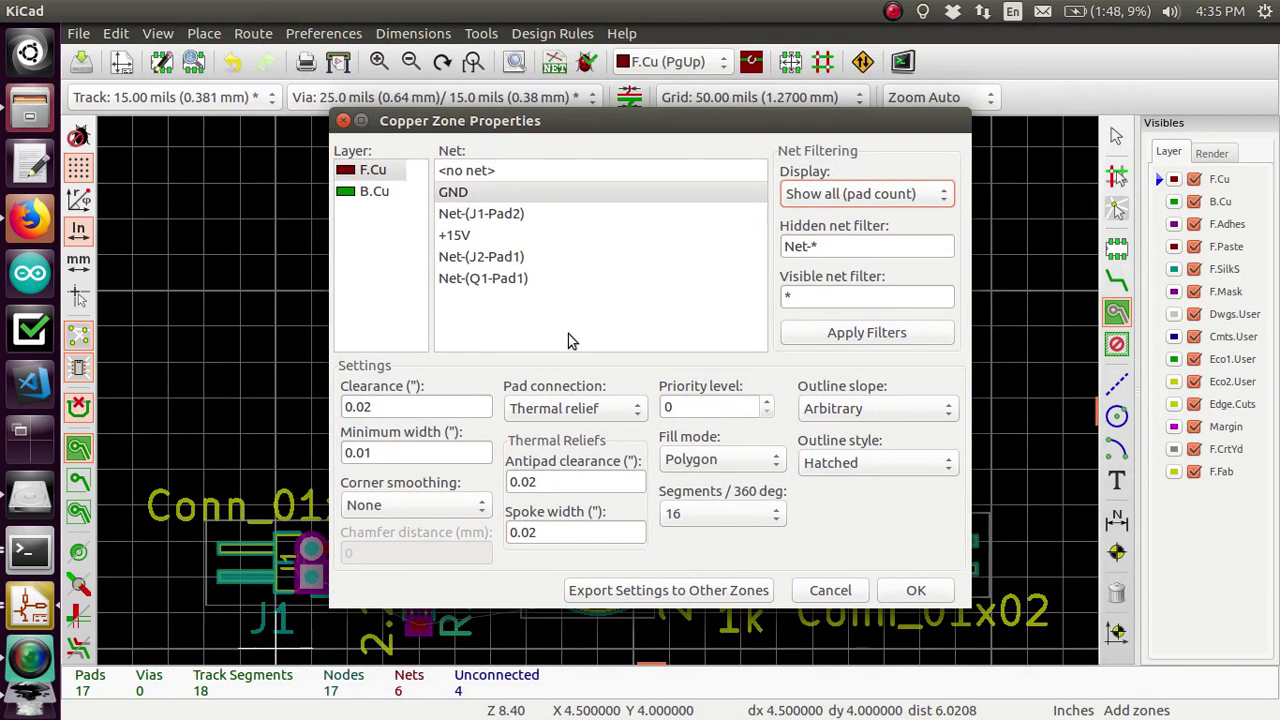
{"action": "left_click", "coordinate": [407, 406]}
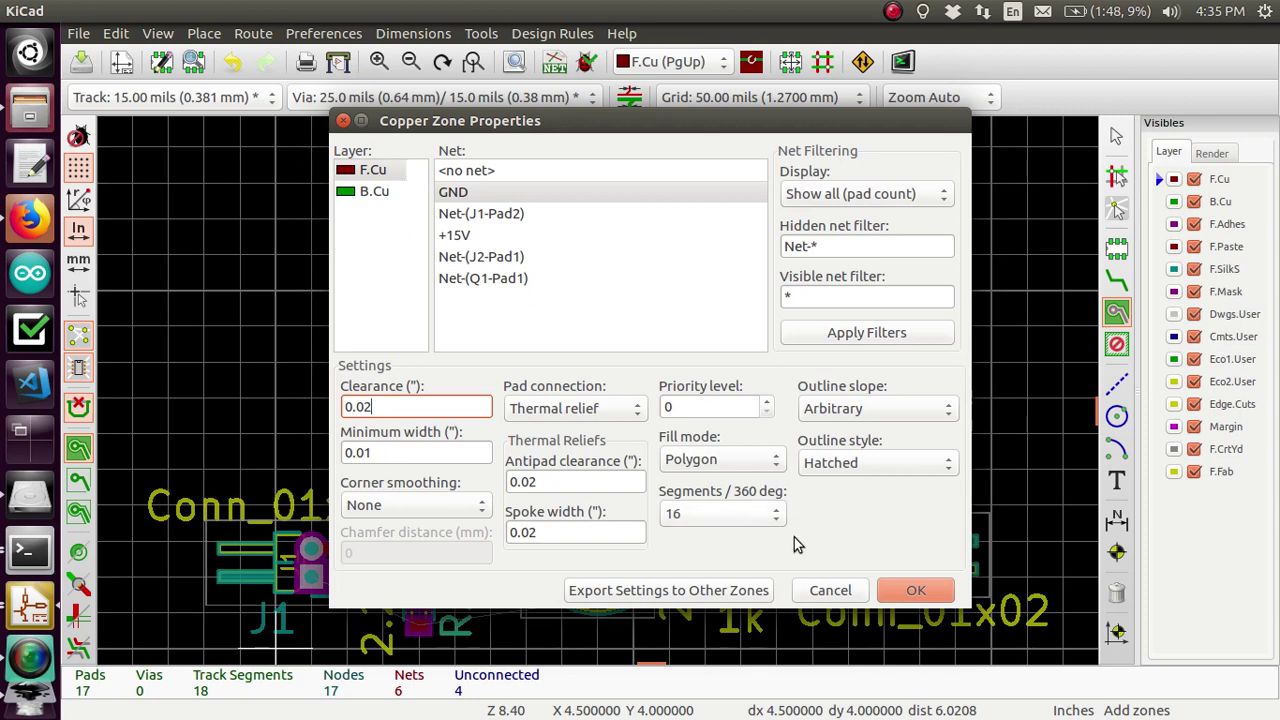
{"action": "left_click", "coordinate": [820, 470]}
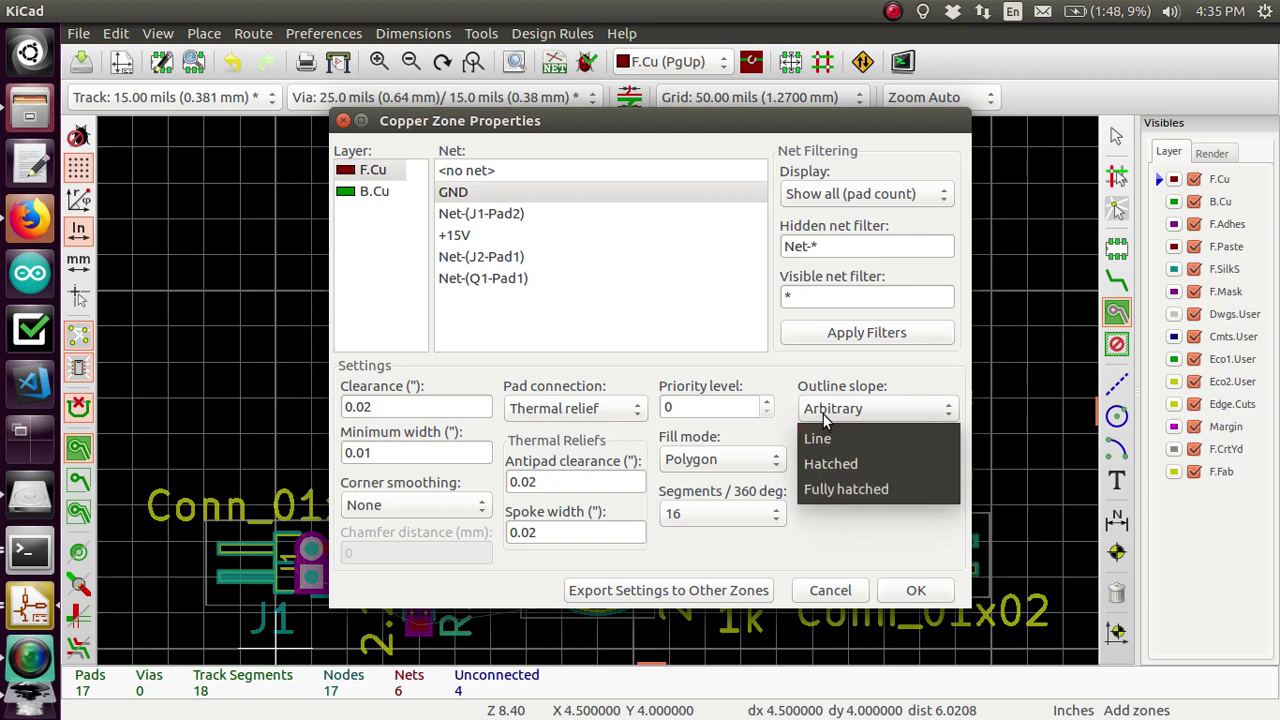
{"action": "left_click", "coordinate": [820, 466]}
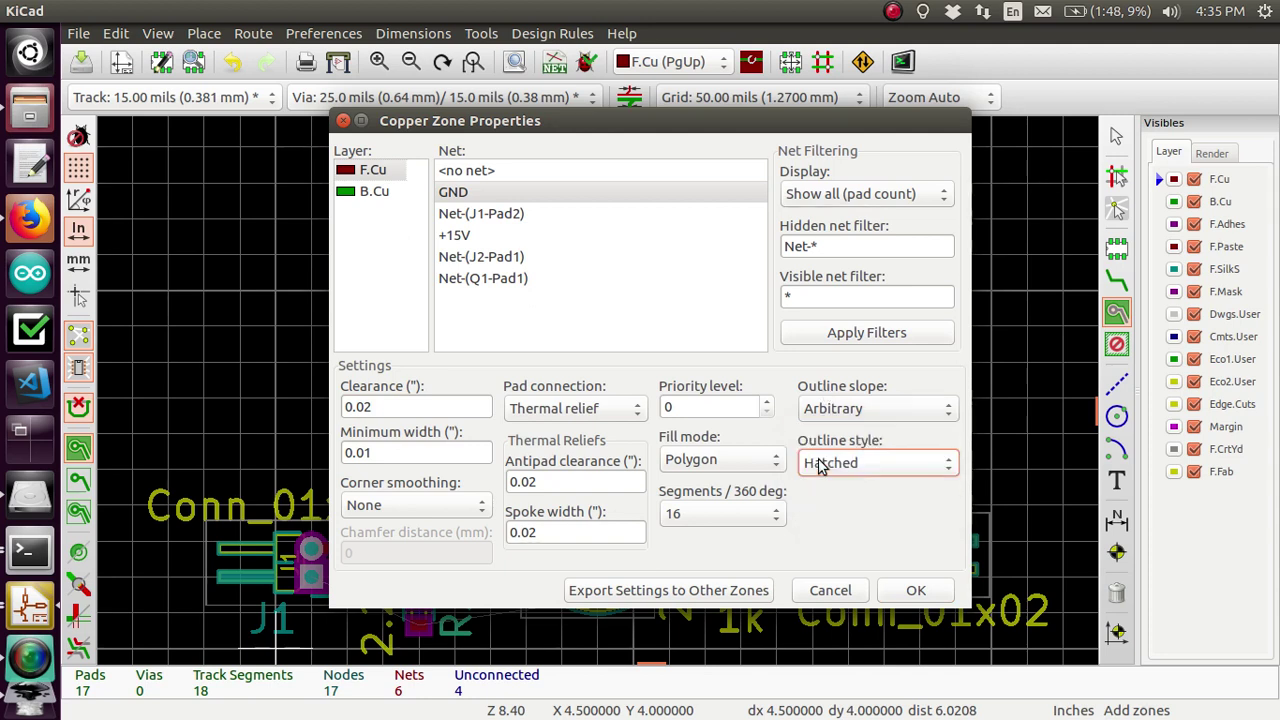
{"action": "left_click", "coordinate": [916, 591]}
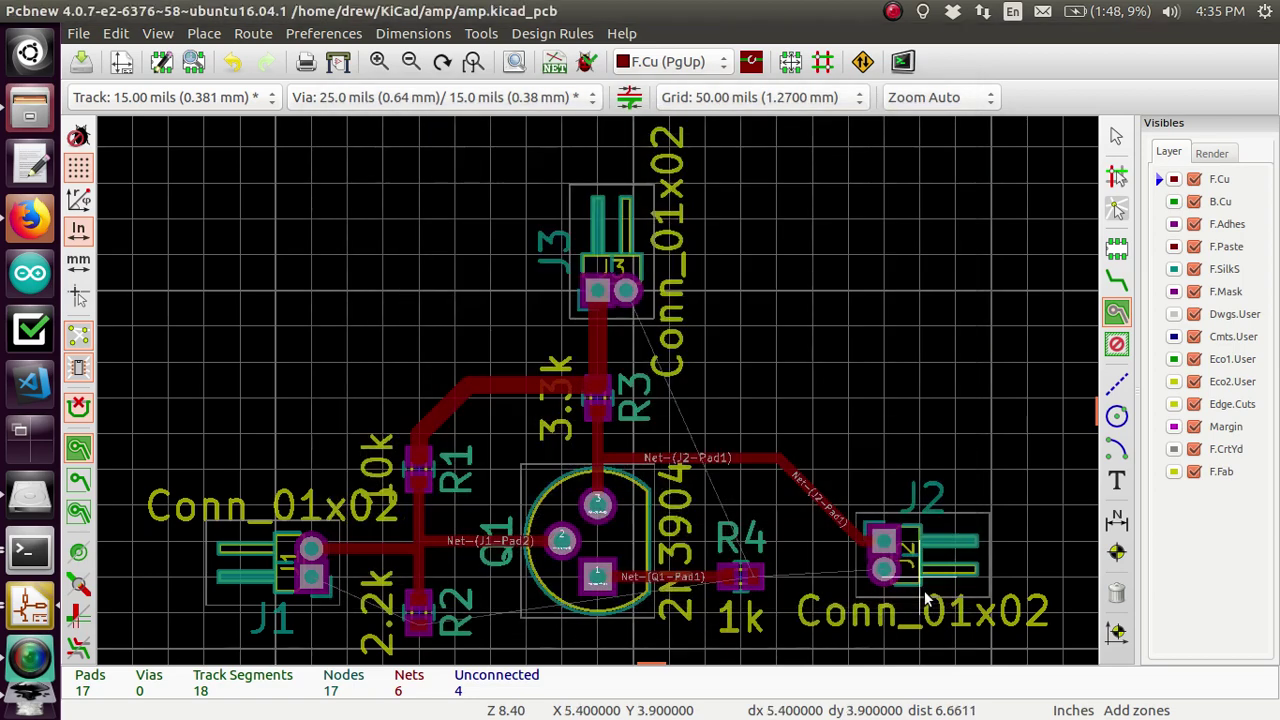
Place the zone's bottom-right, top-right and top-left corners and close it to fill
{"action": "scroll", "coordinate": [639, 618], "scroll_direction": "down", "scroll_amount": 2}
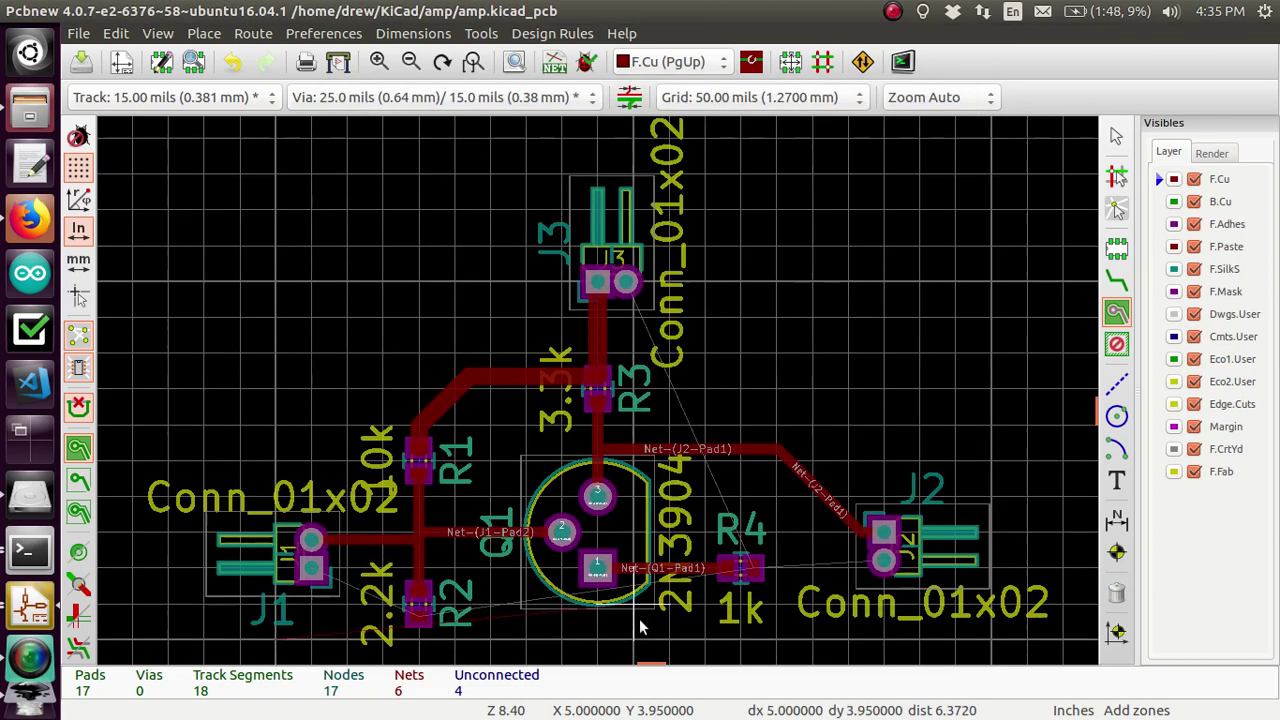
{"action": "scroll", "coordinate": [780, 598], "scroll_direction": "down", "scroll_amount": 1}
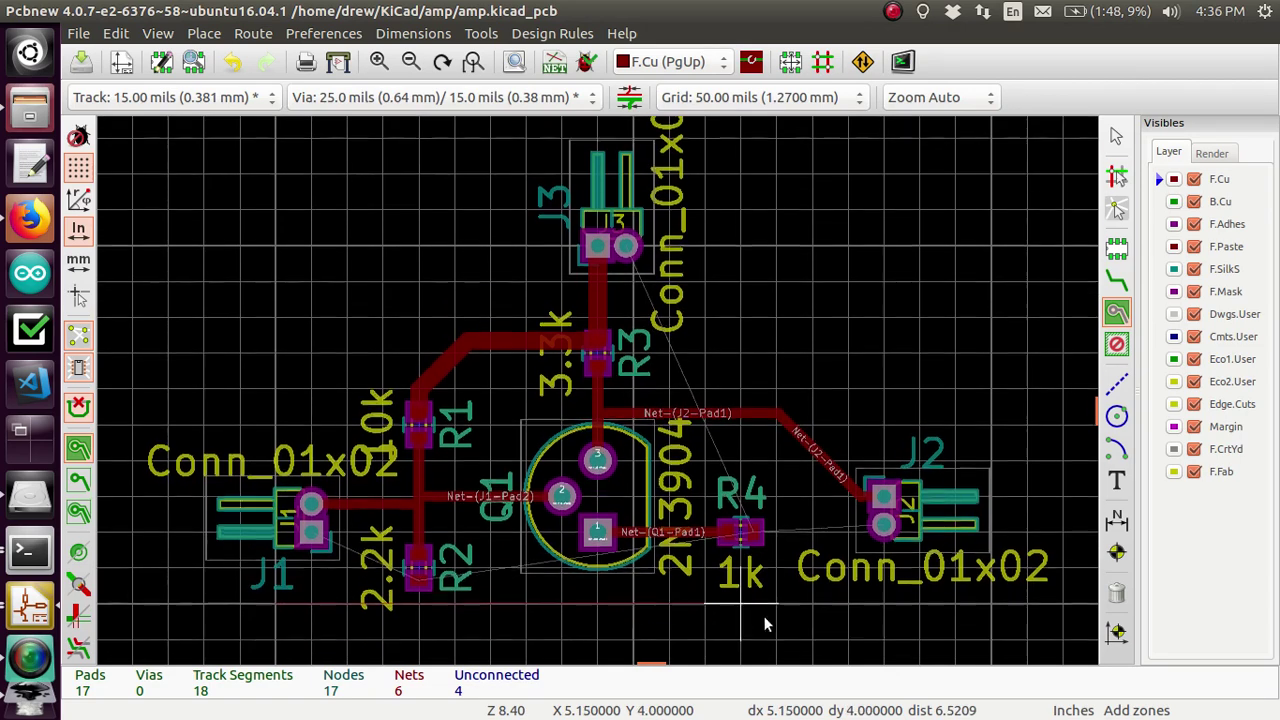
{"action": "left_click", "coordinate": [919, 603]}
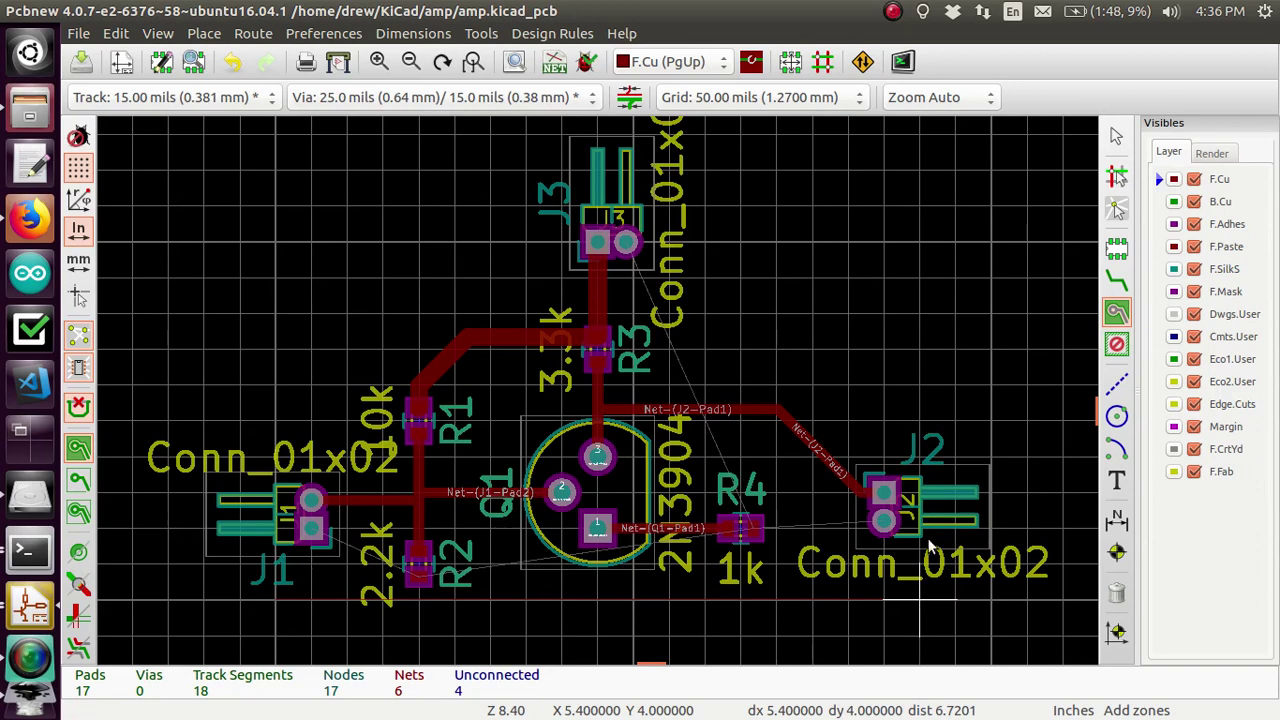
{"action": "left_click", "coordinate": [919, 208]}
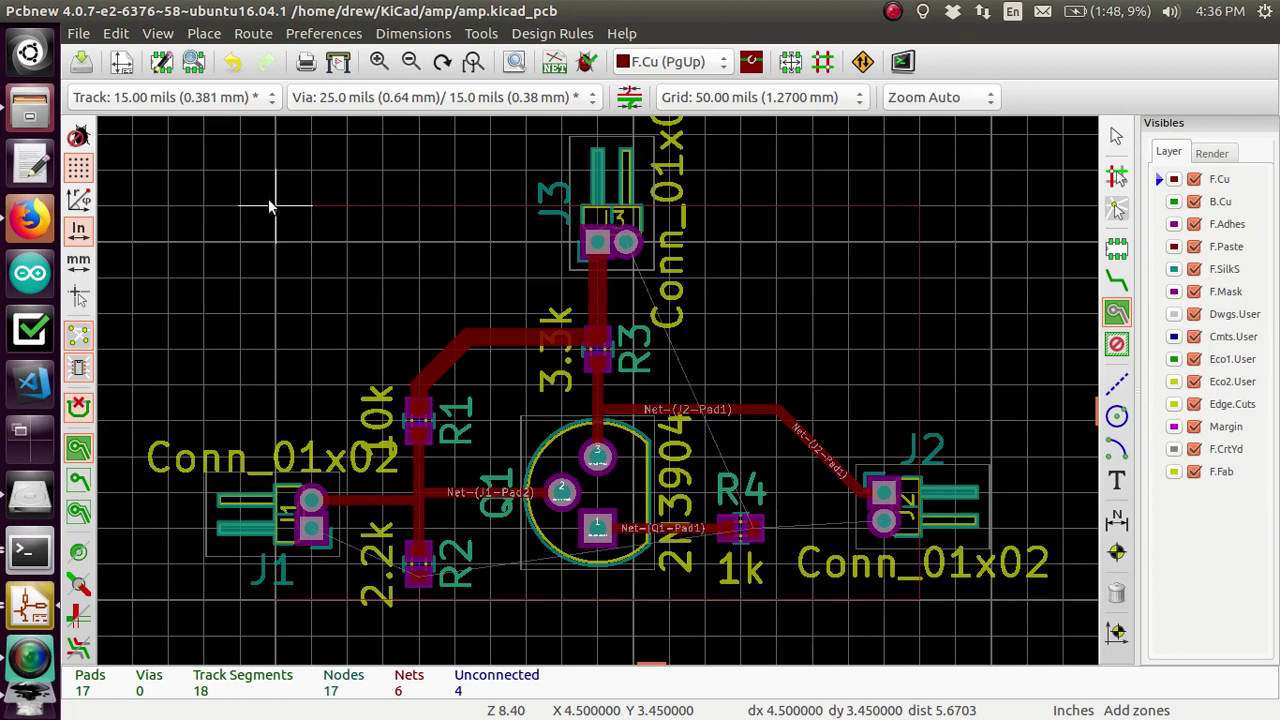
{"action": "left_click", "coordinate": [270, 207]}
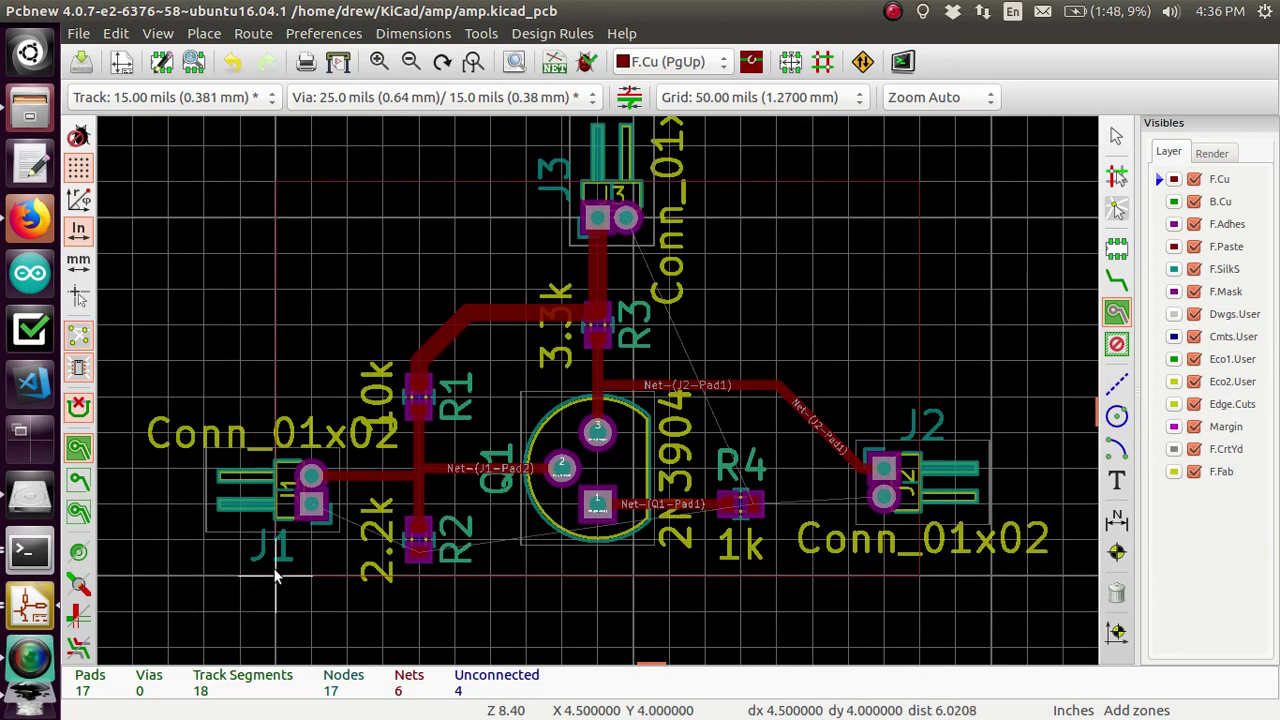
{"action": "double_click", "coordinate": [278, 576]}
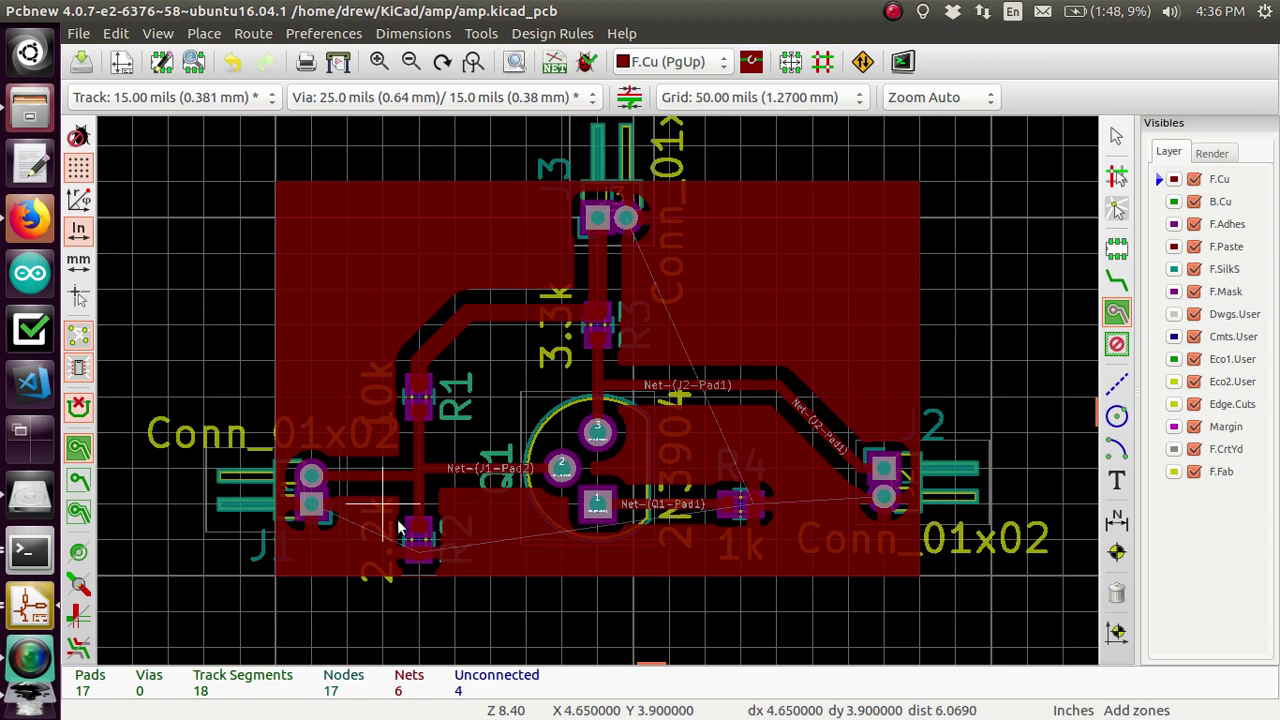
{"action": "scroll", "coordinate": [420, 545], "scroll_direction": "up", "scroll_amount": 5}
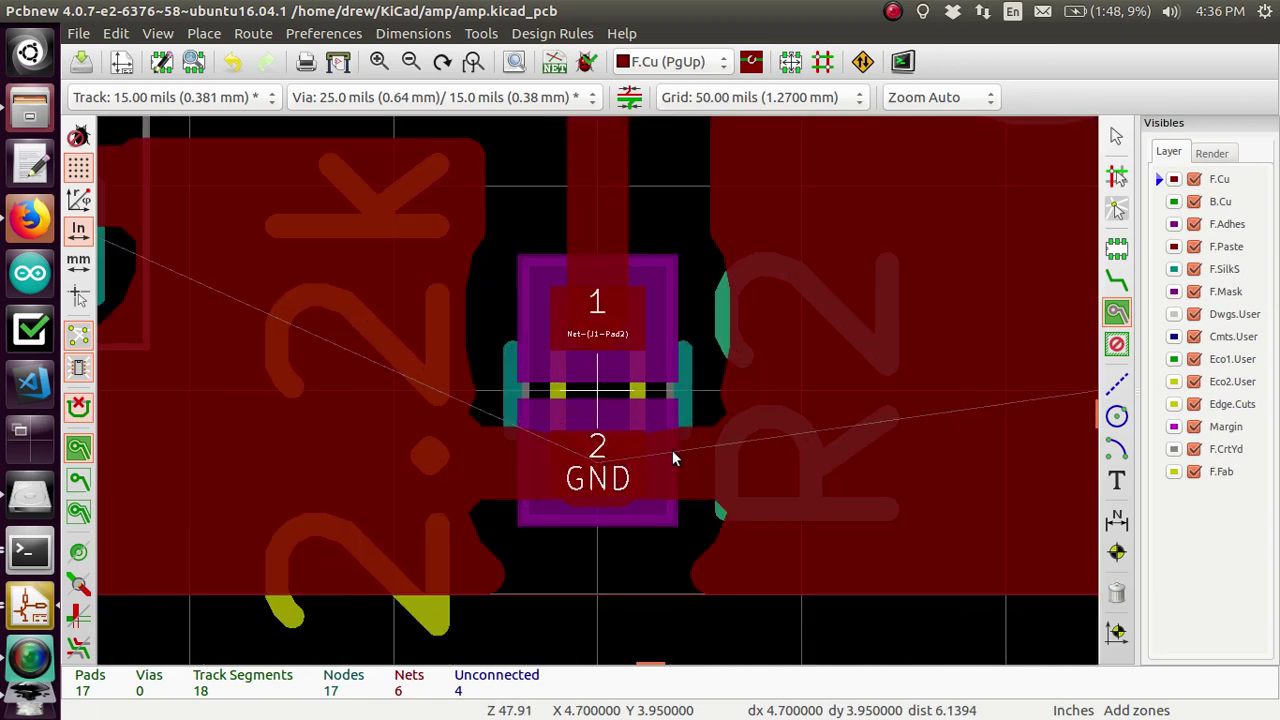
{"action": "scroll", "coordinate": [640, 440], "scroll_direction": "down", "scroll_amount": 5}
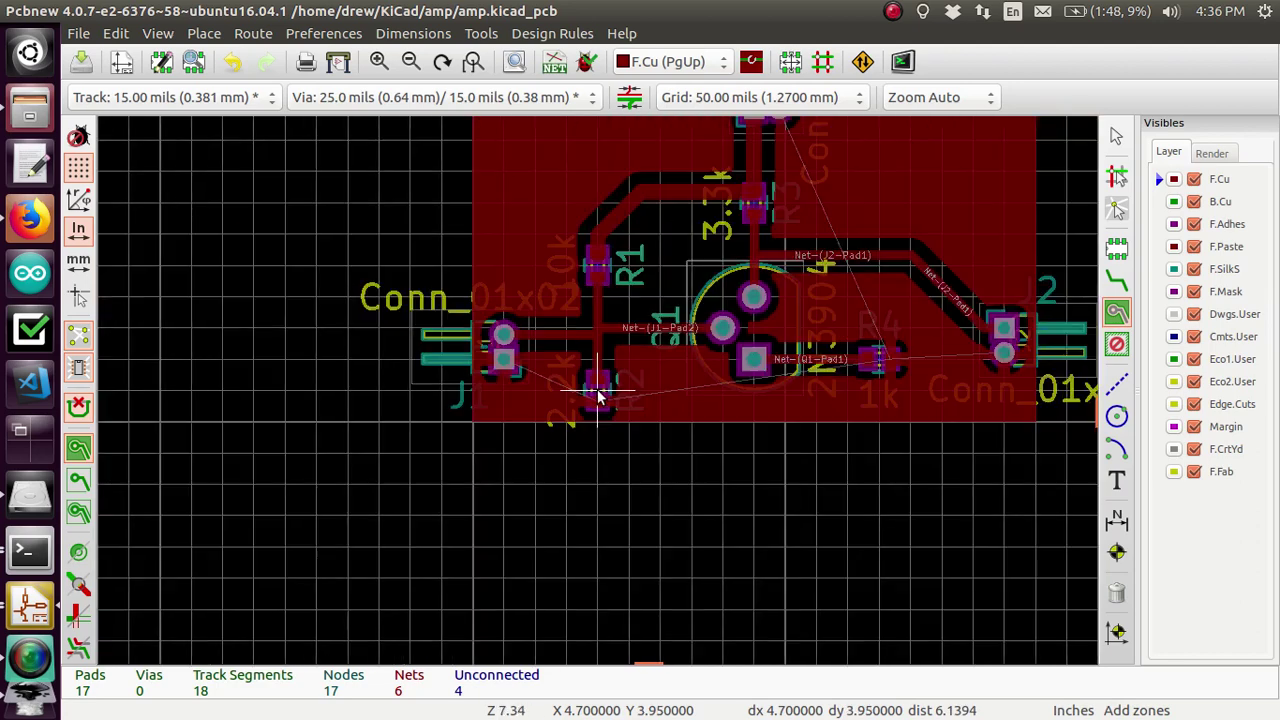
{"action": "scroll", "coordinate": [598, 396], "scroll_direction": "up", "scroll_amount": 1}
{"action": "scroll", "coordinate": [598, 396], "scroll_direction": "up", "scroll_amount": 5}
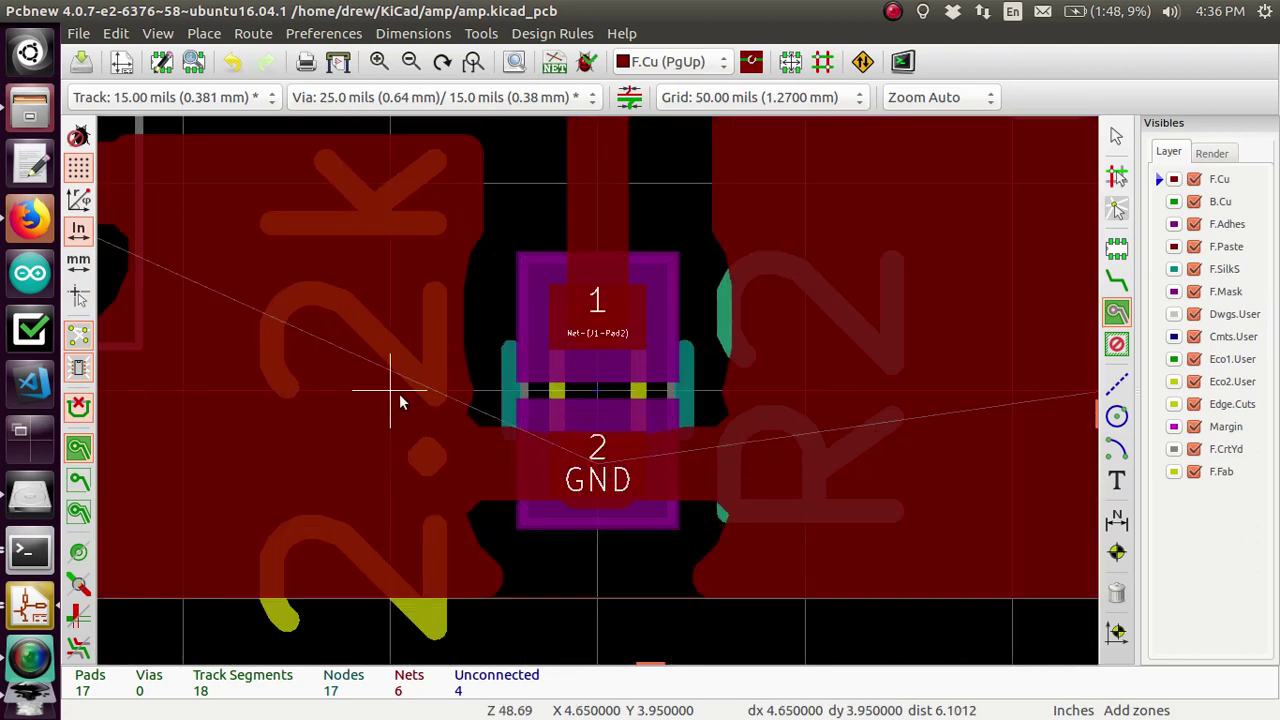
{"action": "scroll", "coordinate": [292, 341], "scroll_direction": "down", "scroll_amount": 2}
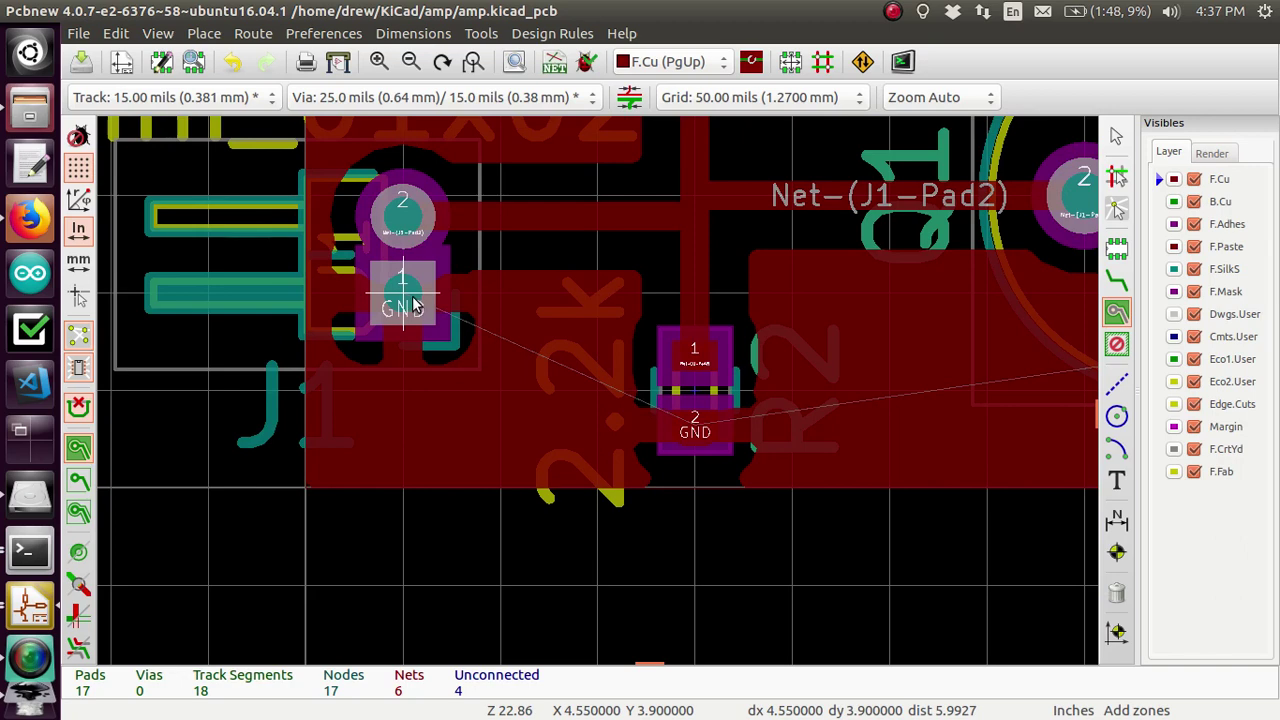
{"action": "scroll", "coordinate": [418, 306], "scroll_direction": "down", "scroll_amount": 4}
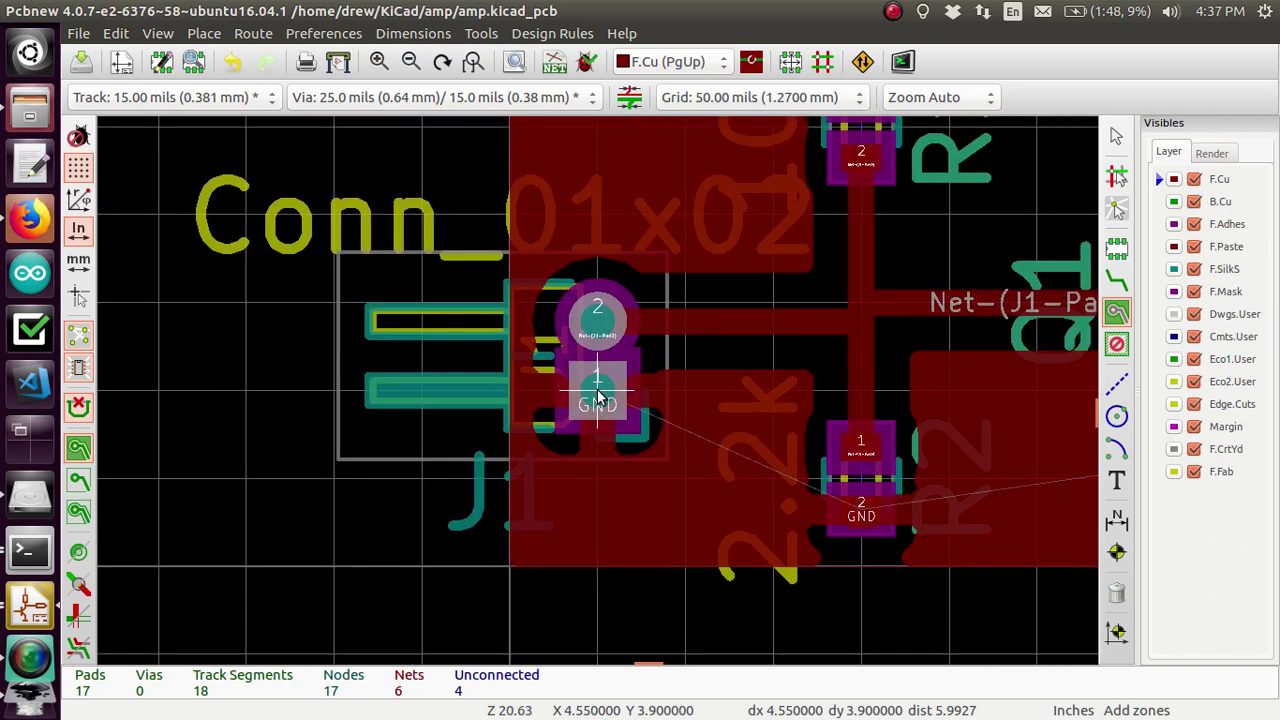
{"action": "scroll", "coordinate": [597, 398], "scroll_direction": "down", "scroll_amount": 3}
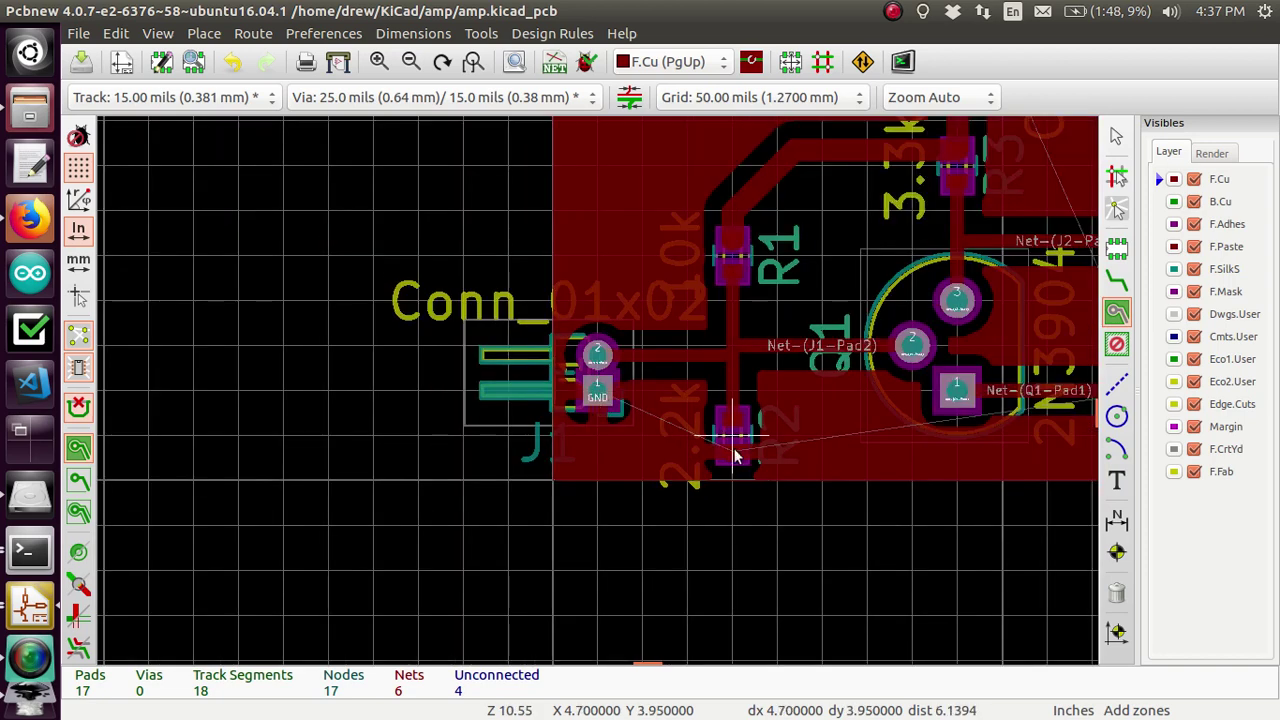
{"action": "scroll", "coordinate": [600, 395], "scroll_direction": "down", "scroll_amount": 4}
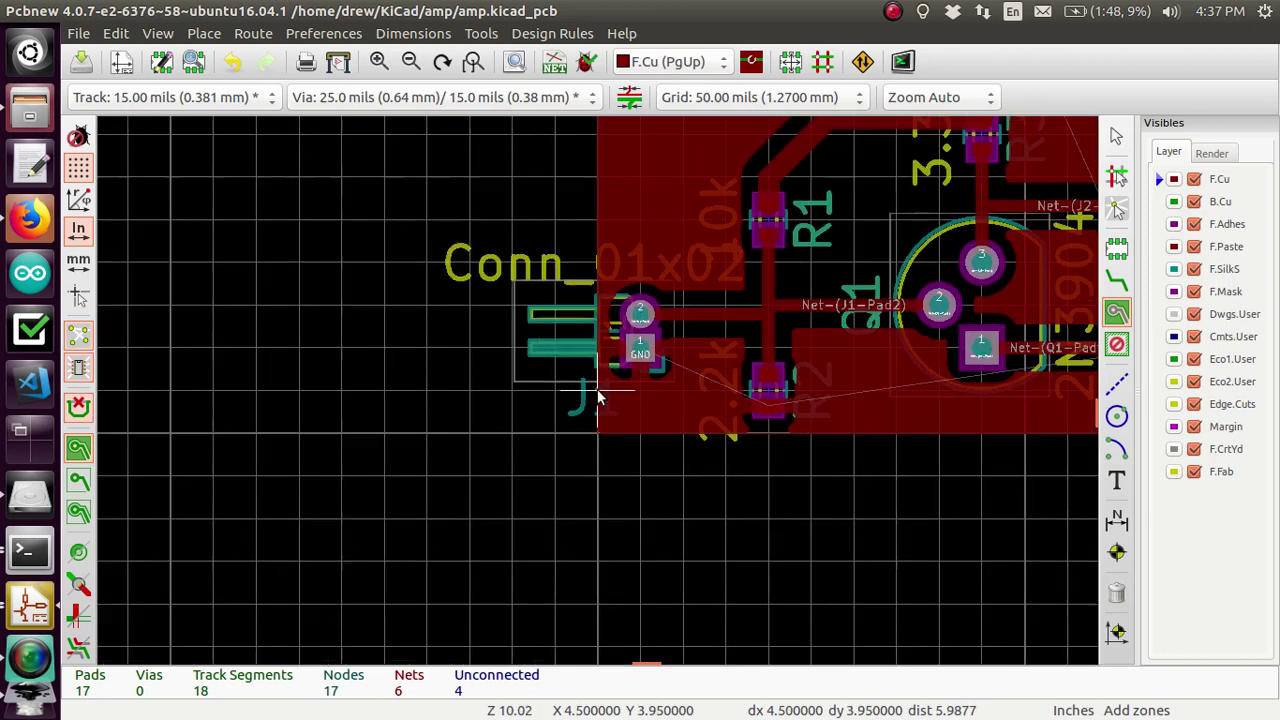
{"action": "scroll", "coordinate": [597, 389], "scroll_direction": "up", "scroll_amount": 7}
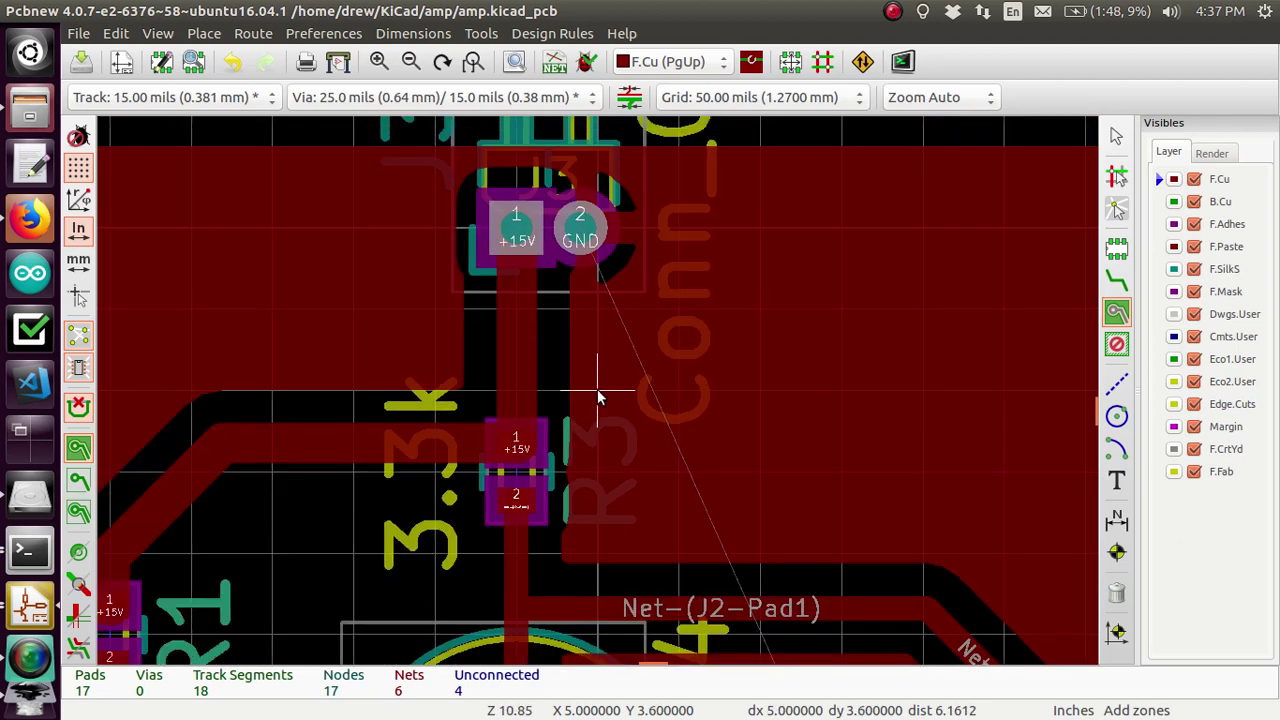
{"action": "scroll", "coordinate": [597, 389], "scroll_direction": "down", "scroll_amount": 9}
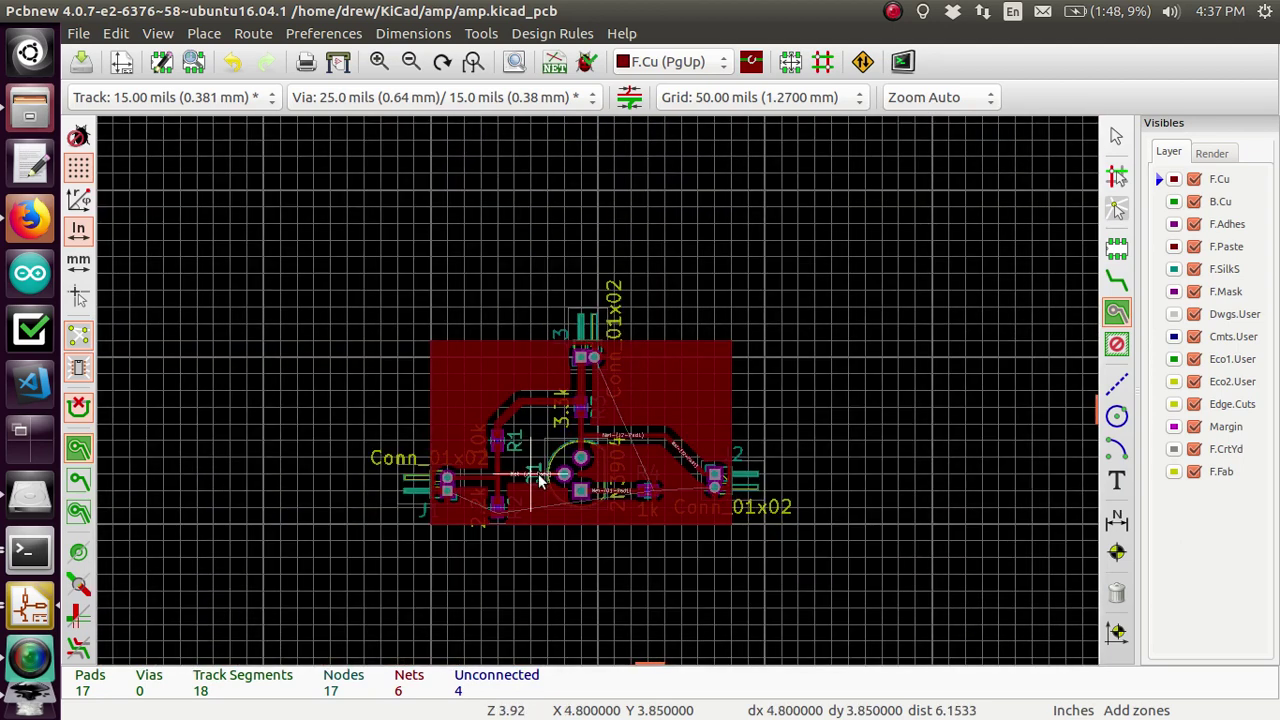
{"action": "scroll", "coordinate": [605, 392], "scroll_direction": "up", "scroll_amount": 2}
{"action": "scroll", "coordinate": [634, 350], "scroll_direction": "up", "scroll_amount": 3}
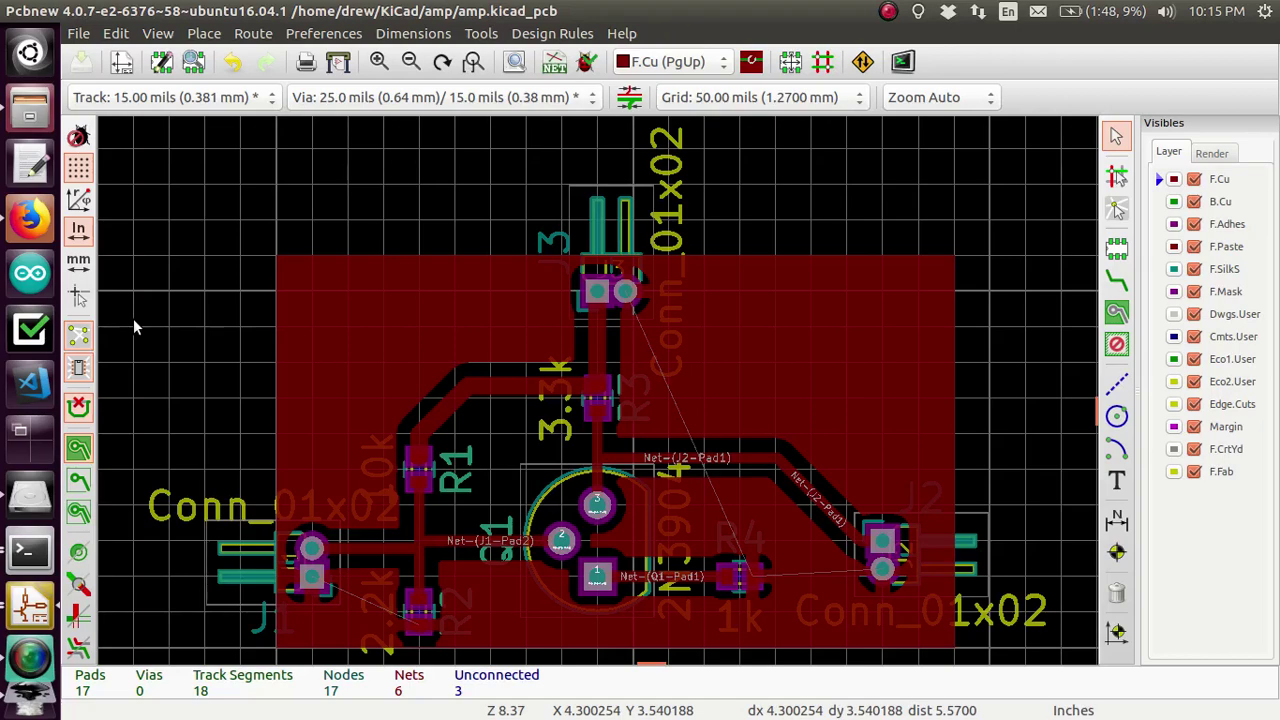
{"action": "key", "text": "alt+3"}
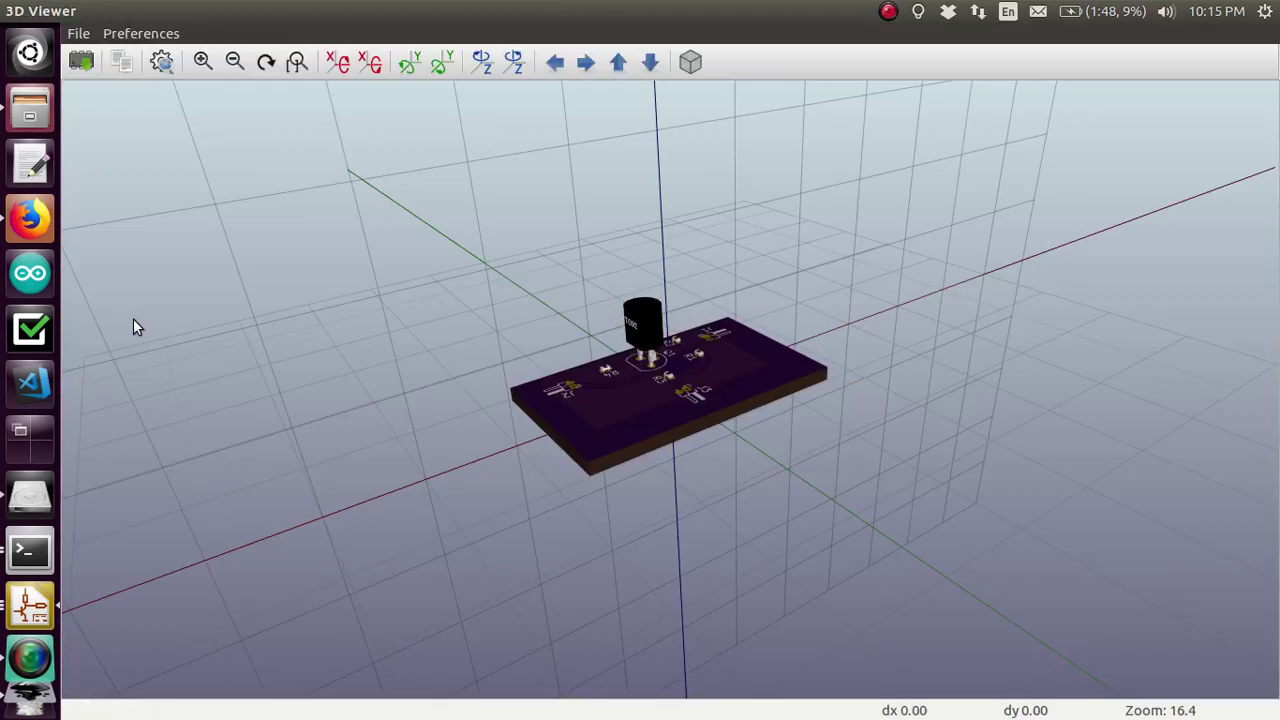
{"action": "scroll", "coordinate": [650, 372], "scroll_direction": "up", "scroll_amount": 3}
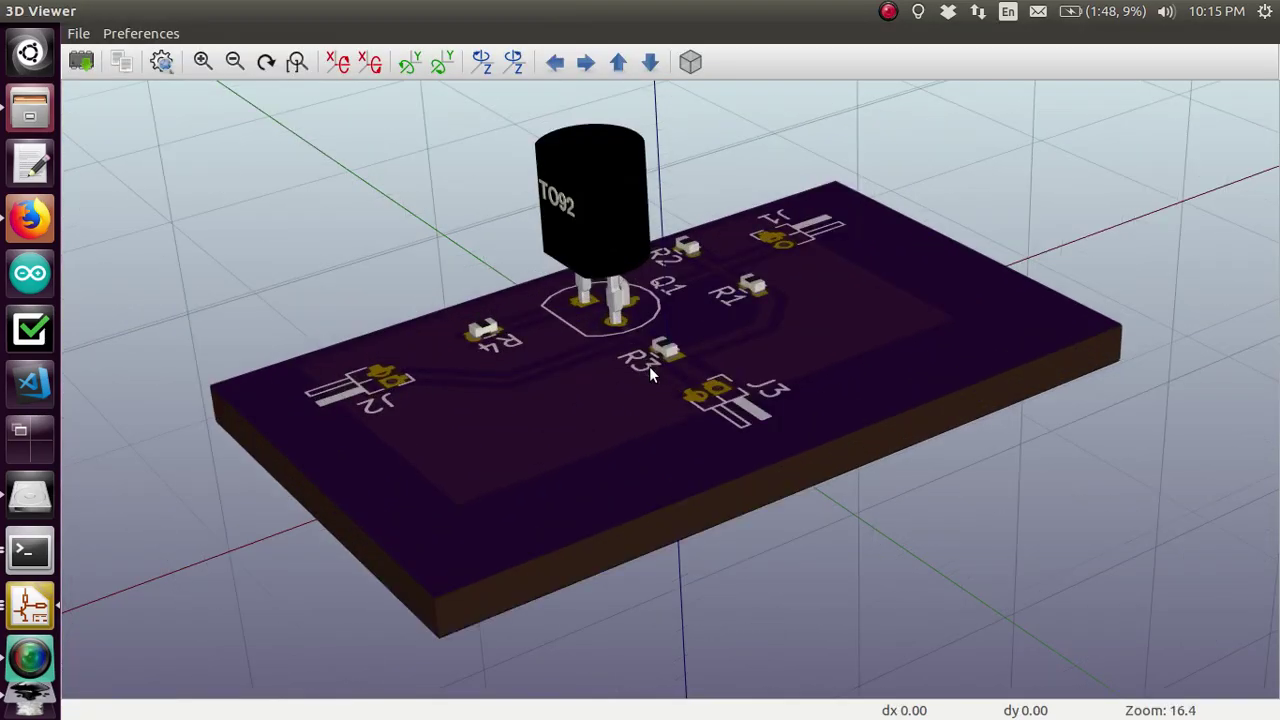
{"action": "right_click", "coordinate": [649, 366]}
{"action": "left_click", "coordinate": [600, 418]}
{"action": "left_click_drag", "start_coordinate": [598, 415], "coordinate": [646, 481]}
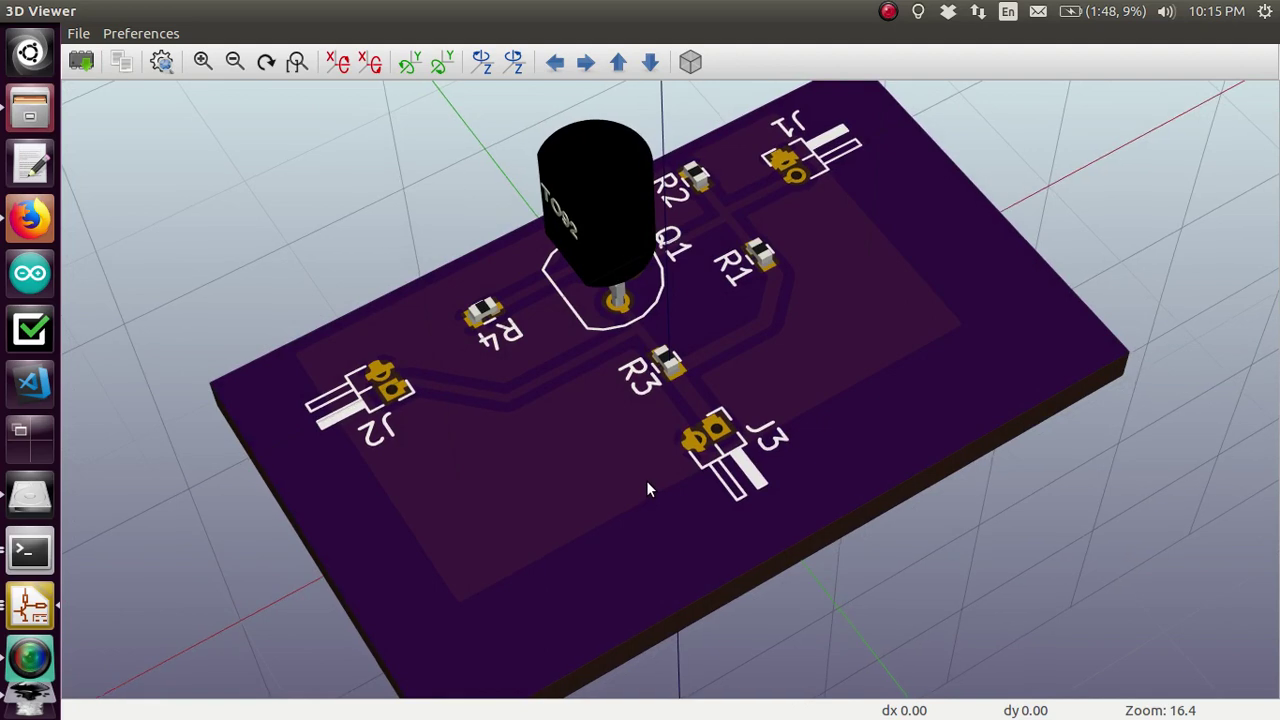
{"action": "left_click", "coordinate": [150, 33]}
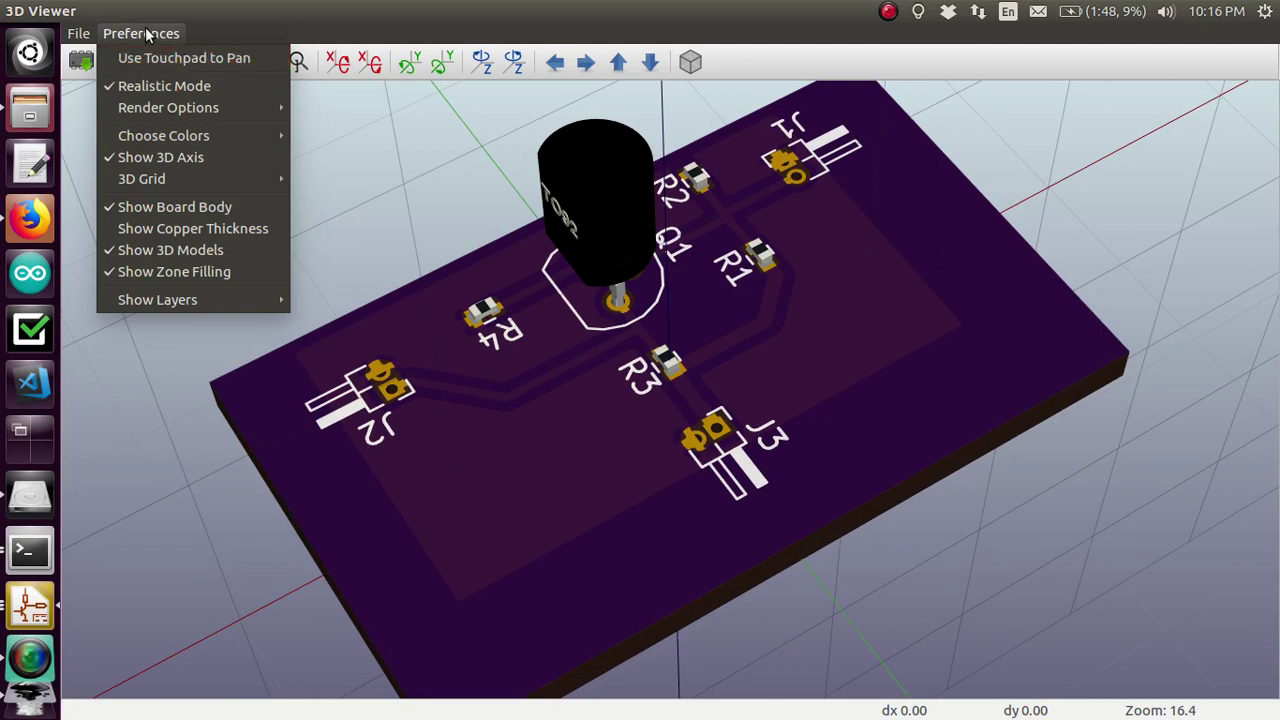
{"action": "left_click", "coordinate": [147, 35]}
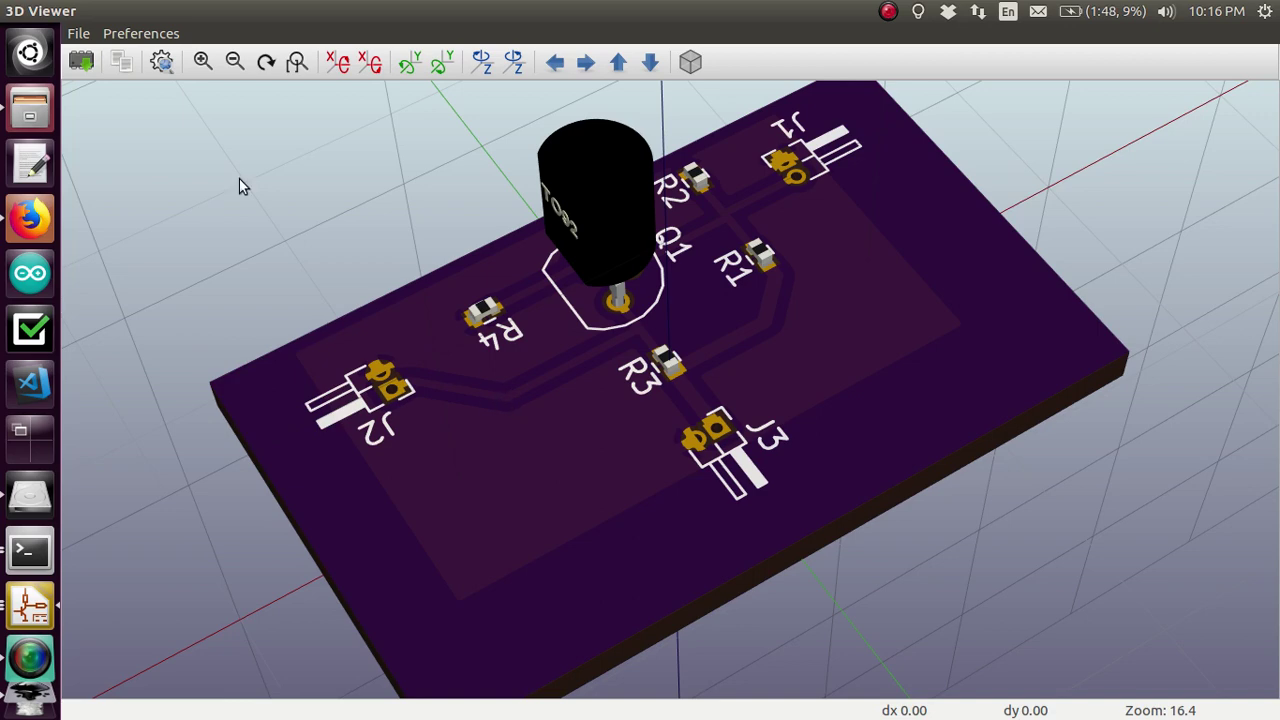
{"action": "mouse_move", "coordinate": [13, 11]}
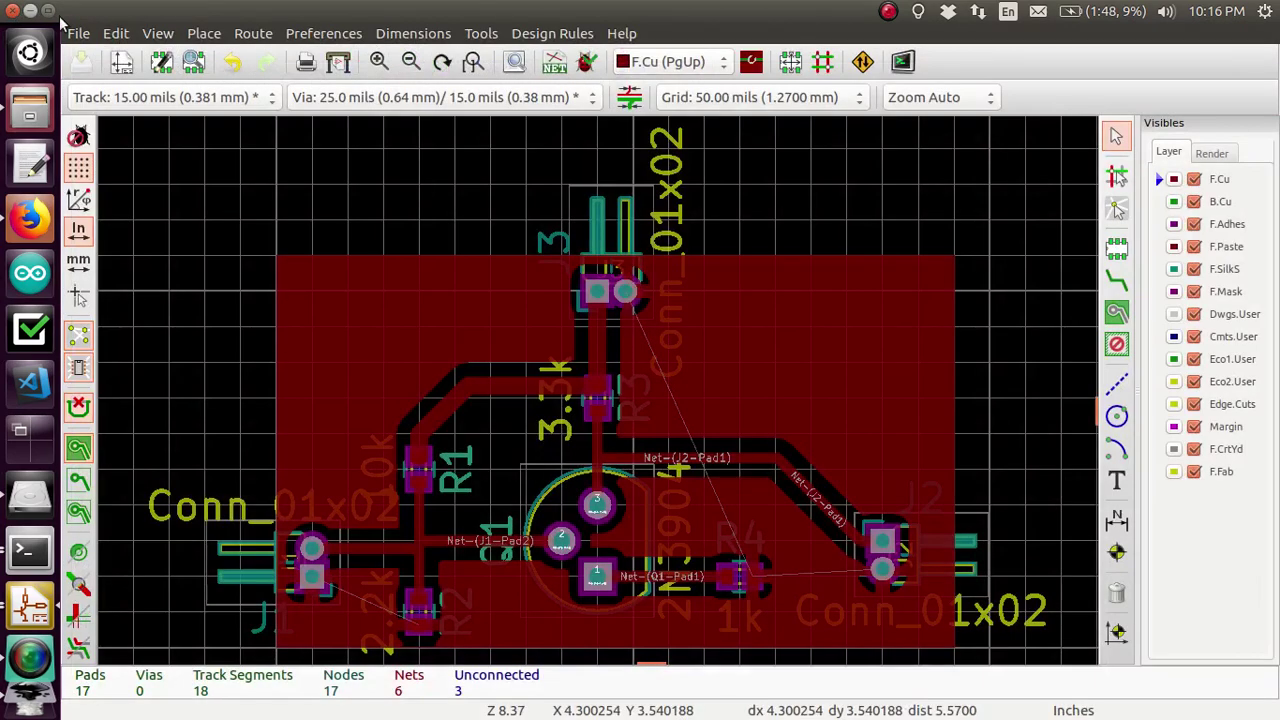
Make Edge.Cuts the active layer with the graphic line tool, dismissing a copper-only track error
{"action": "left_click", "coordinate": [1117, 385]}
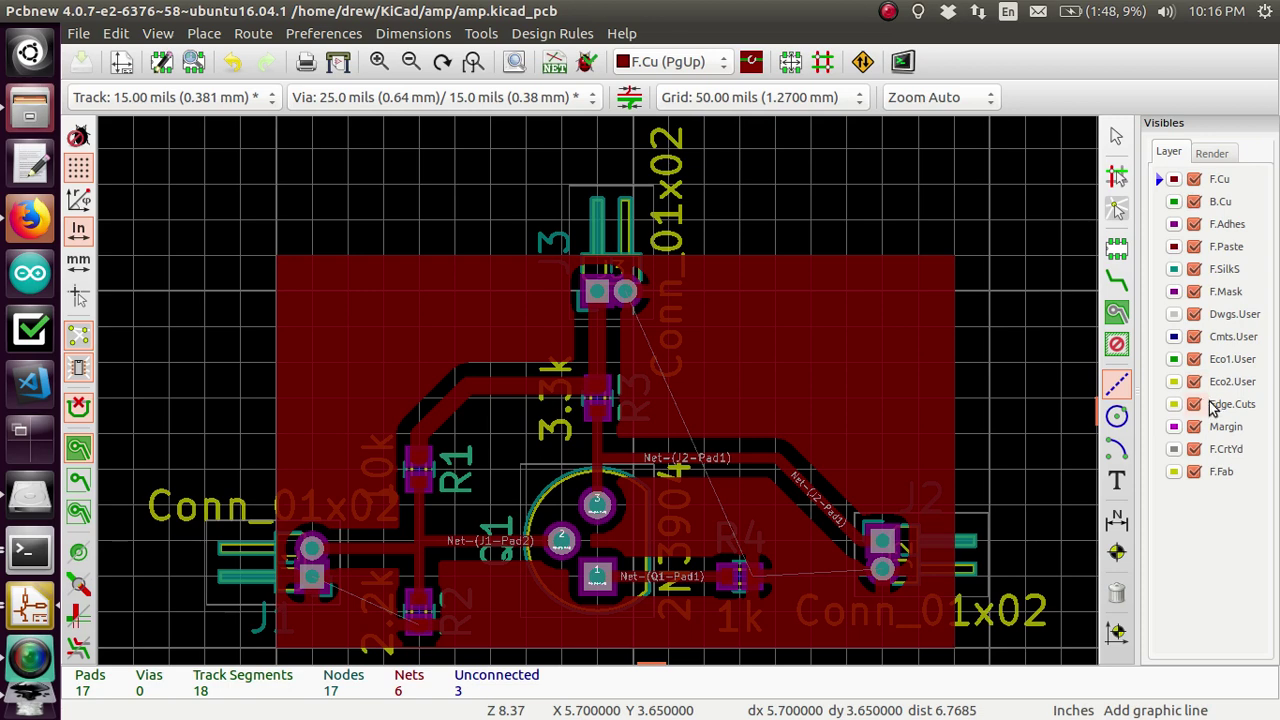
{"action": "left_click", "coordinate": [1155, 405]}
{"action": "key", "text": "Escape"}
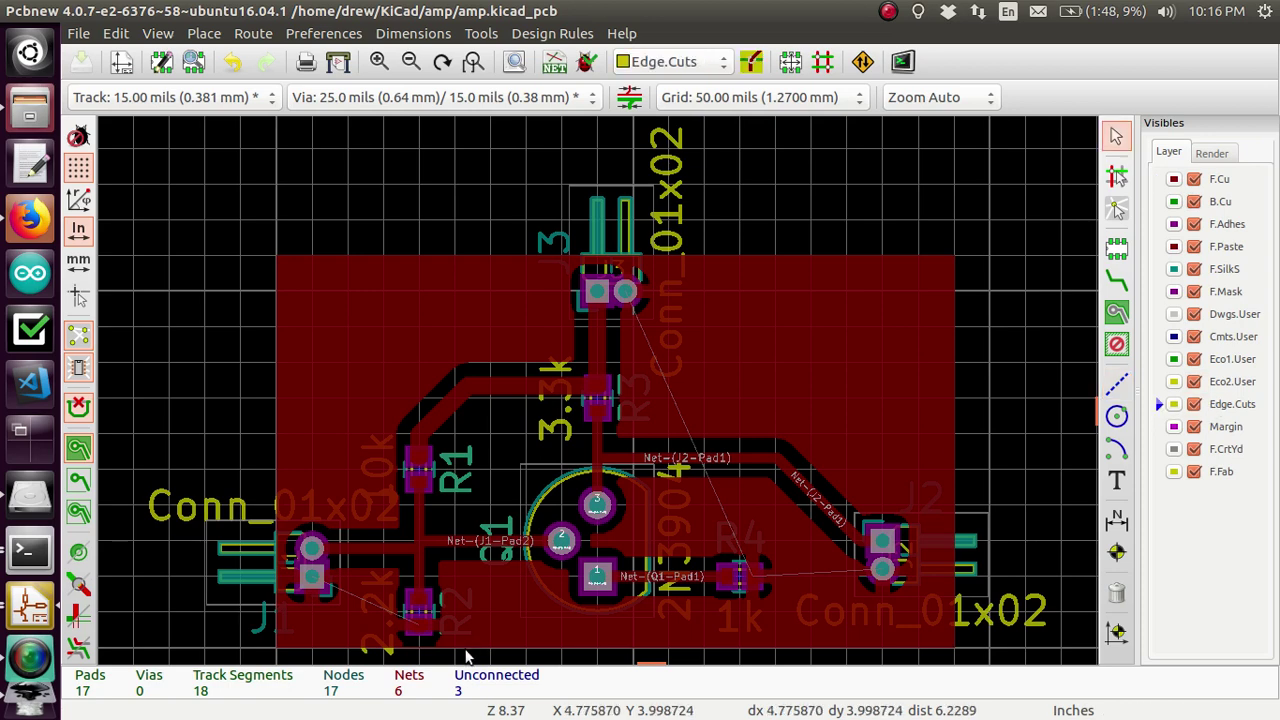
{"action": "left_click", "coordinate": [276, 651]}
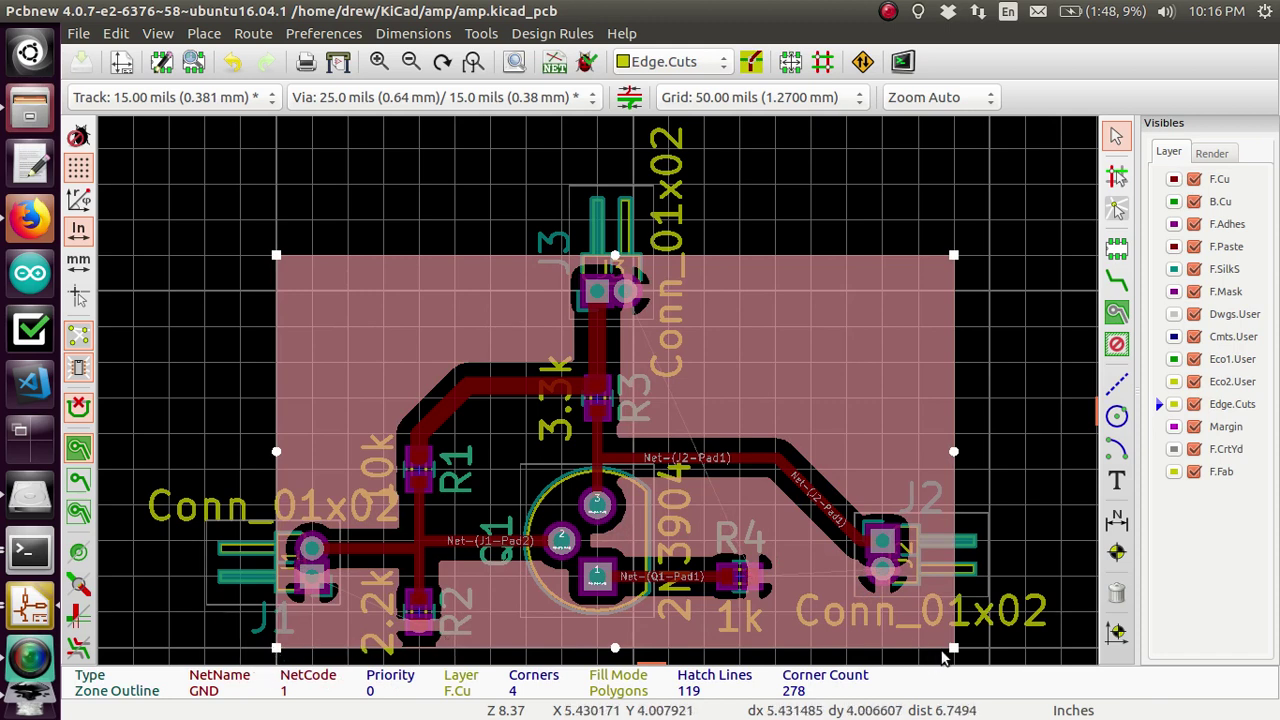
{"action": "left_click", "coordinate": [1118, 380]}
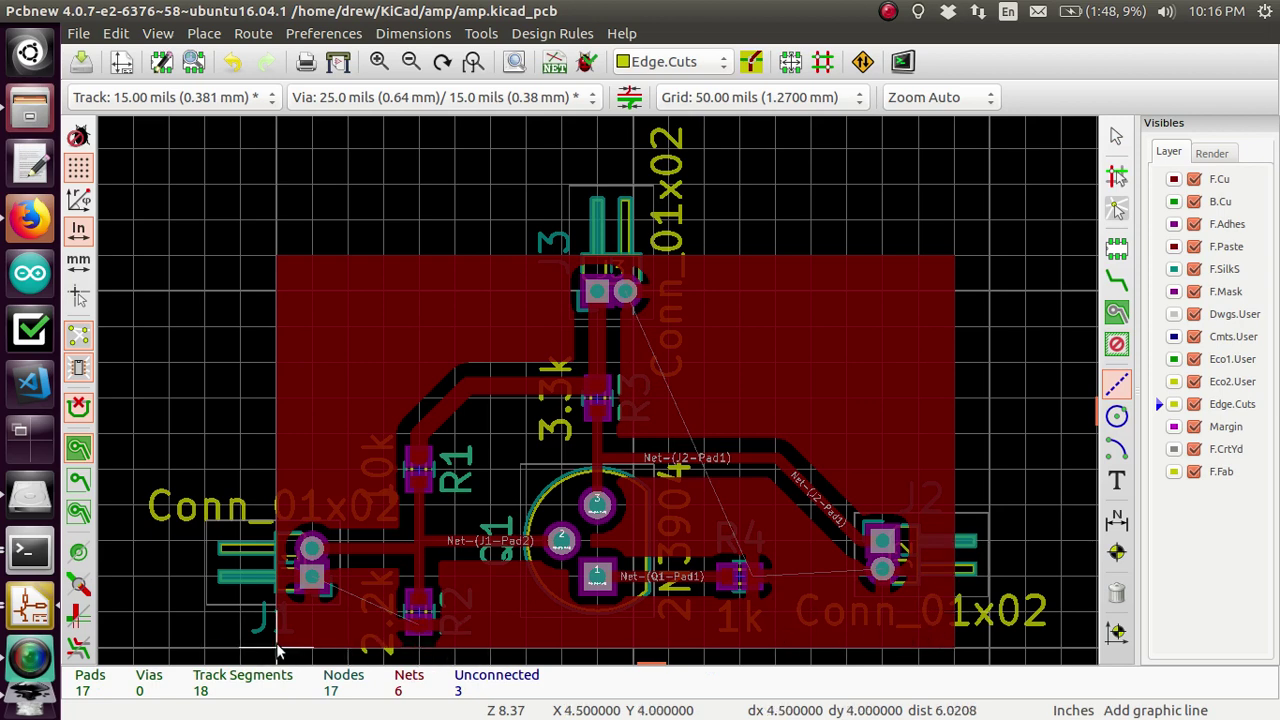
{"action": "key", "text": "x"}
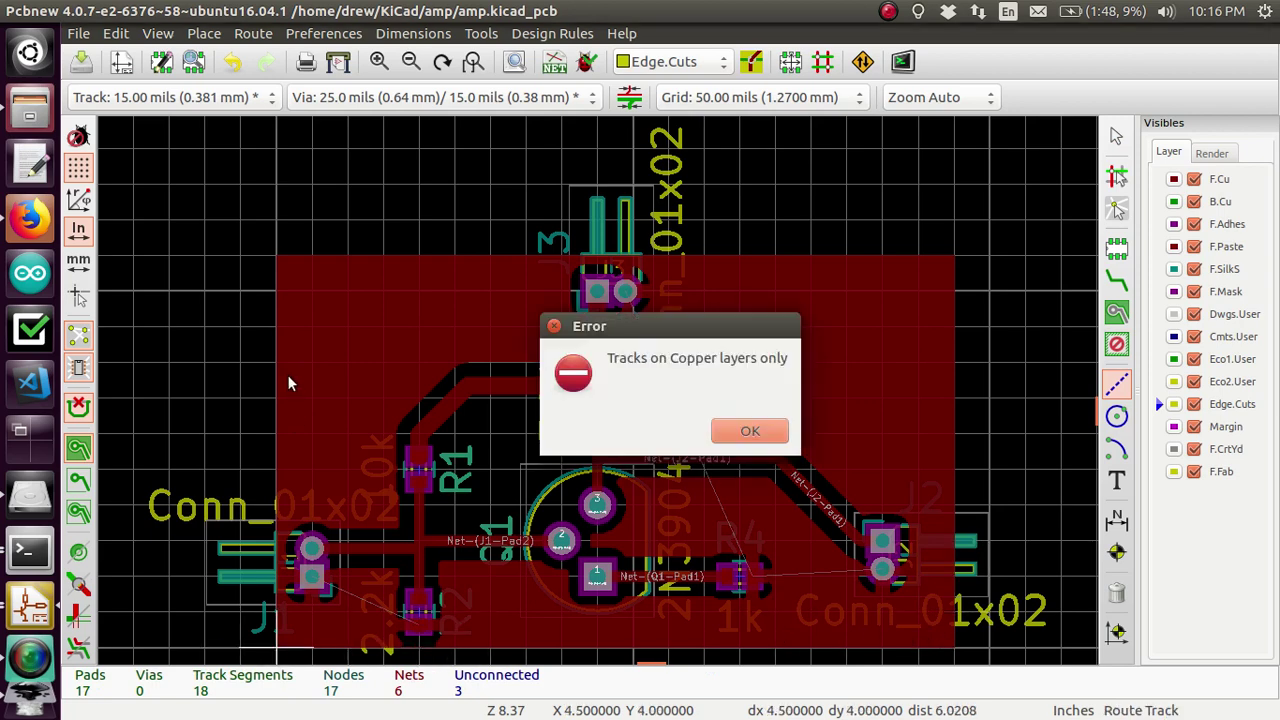
{"action": "left_click", "coordinate": [757, 428]}
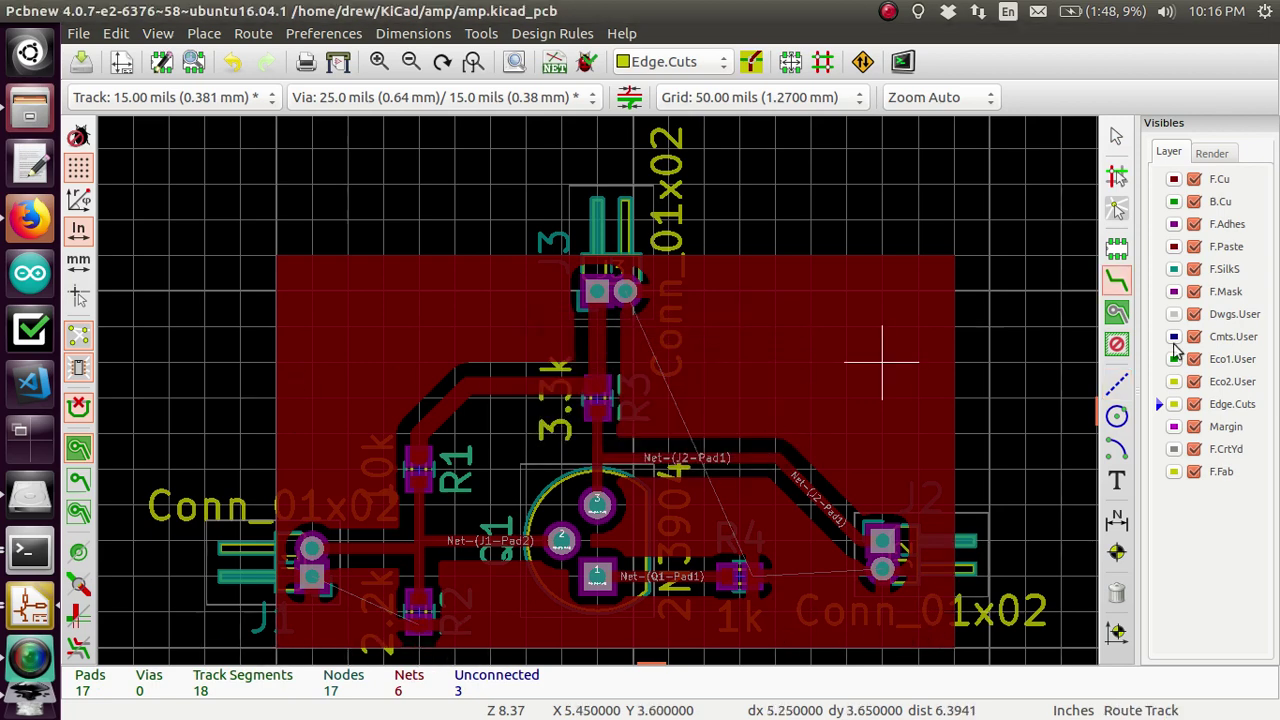
{"action": "left_click", "coordinate": [1117, 383]}
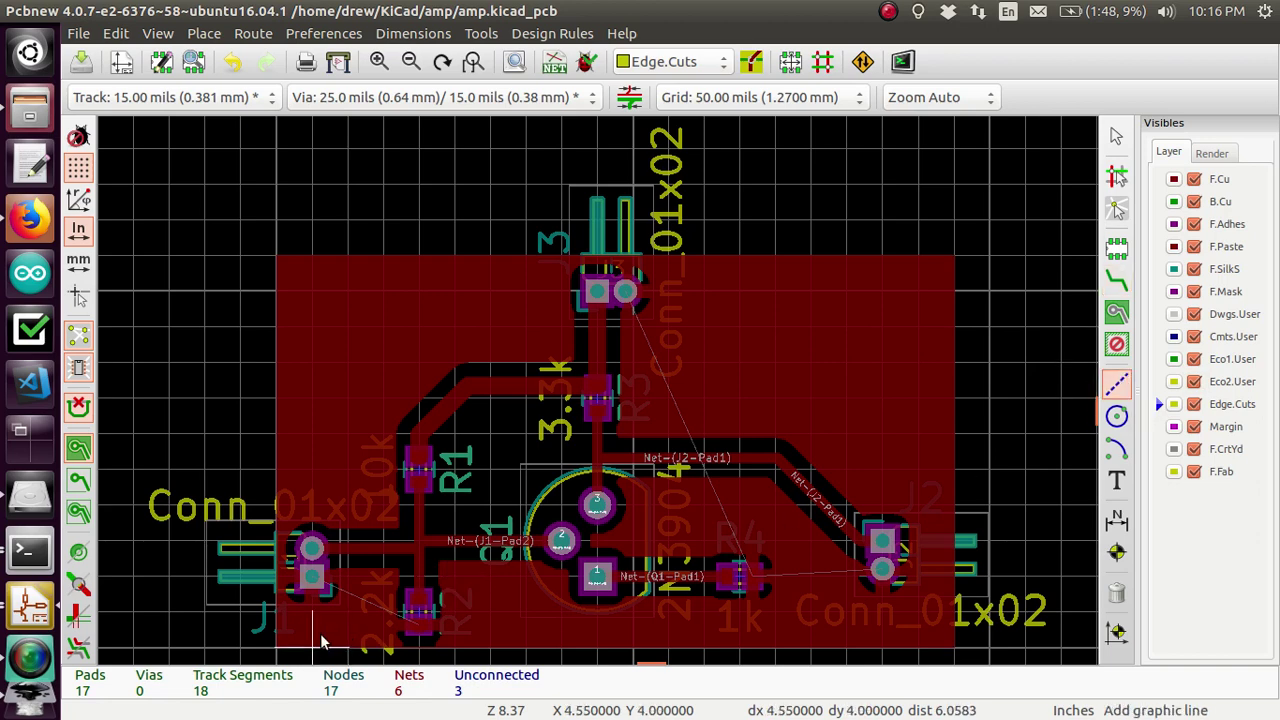
Draw the rectangular Edge.Cuts outline through the four corners around the GND zone
{"action": "left_click", "coordinate": [272, 652]}
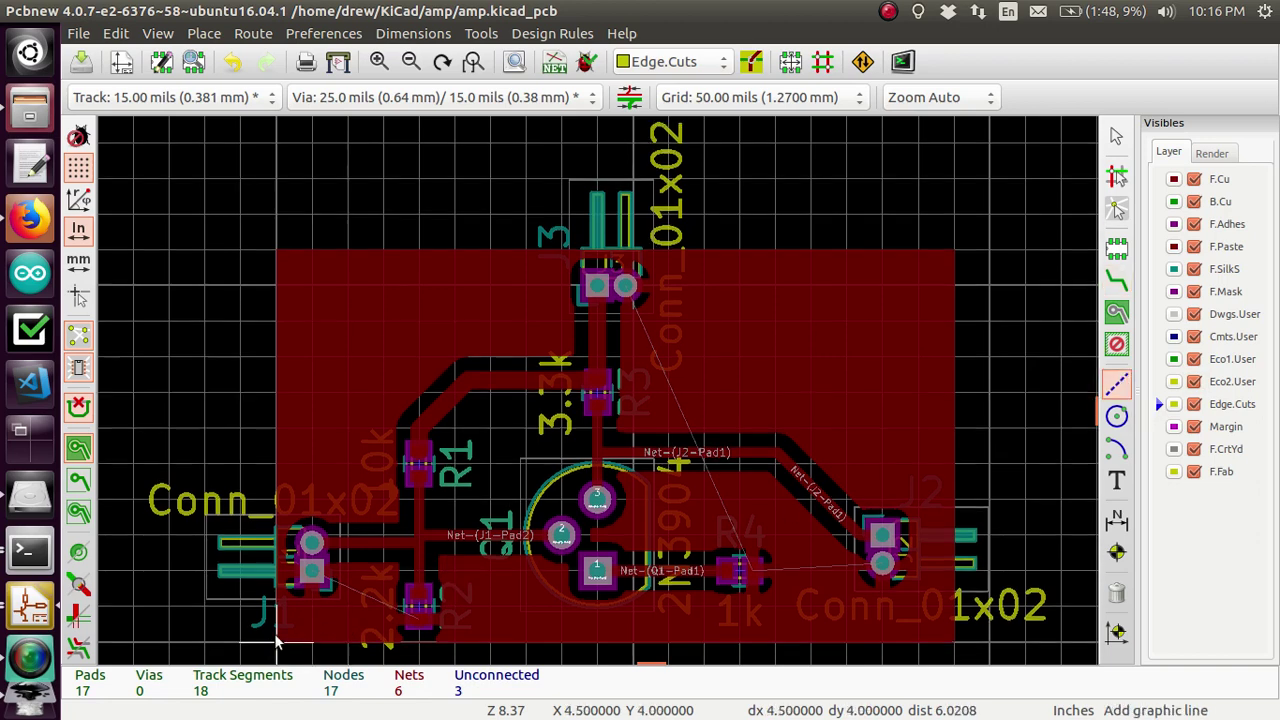
{"action": "left_click", "coordinate": [276, 239]}
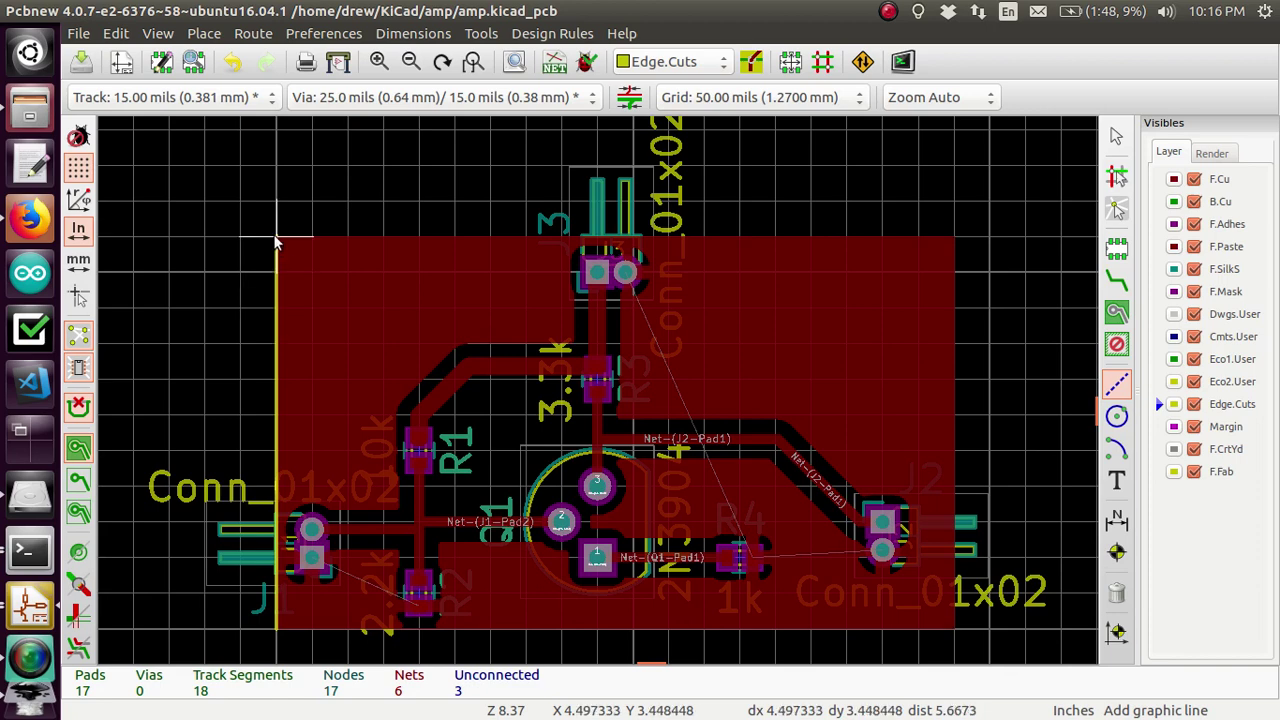
{"action": "left_click", "coordinate": [957, 238]}
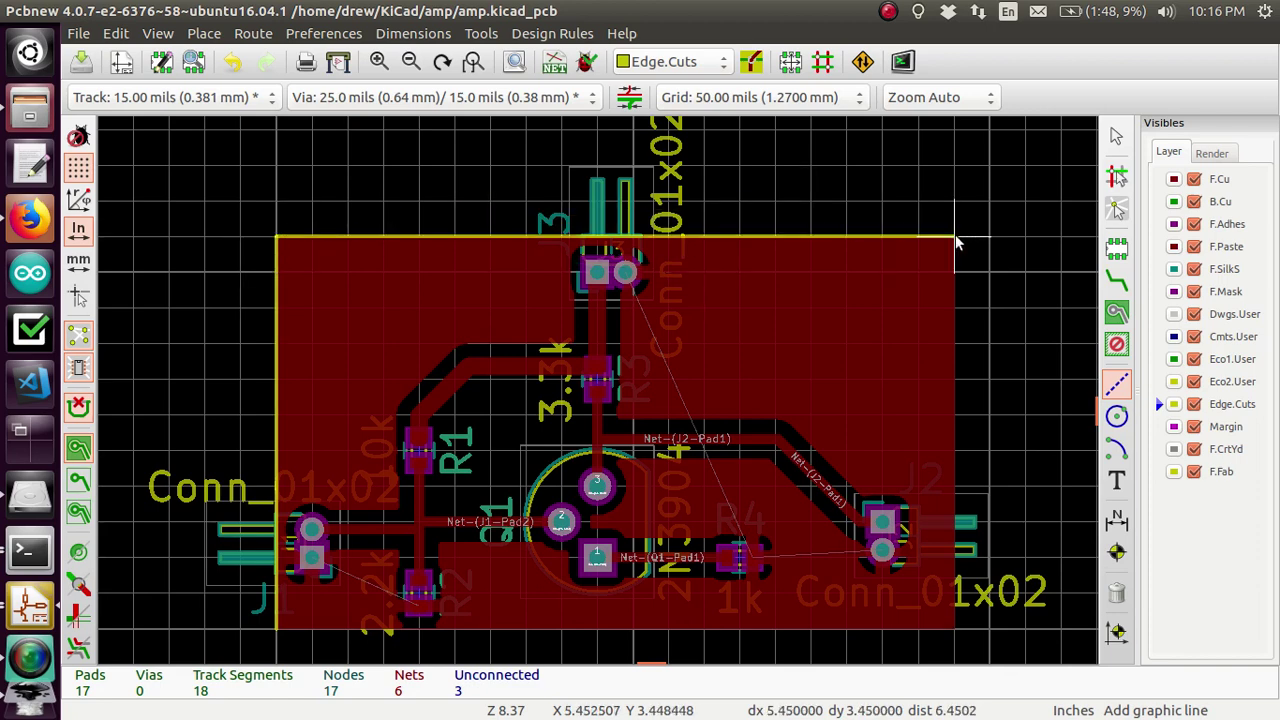
{"action": "left_click", "coordinate": [957, 590]}
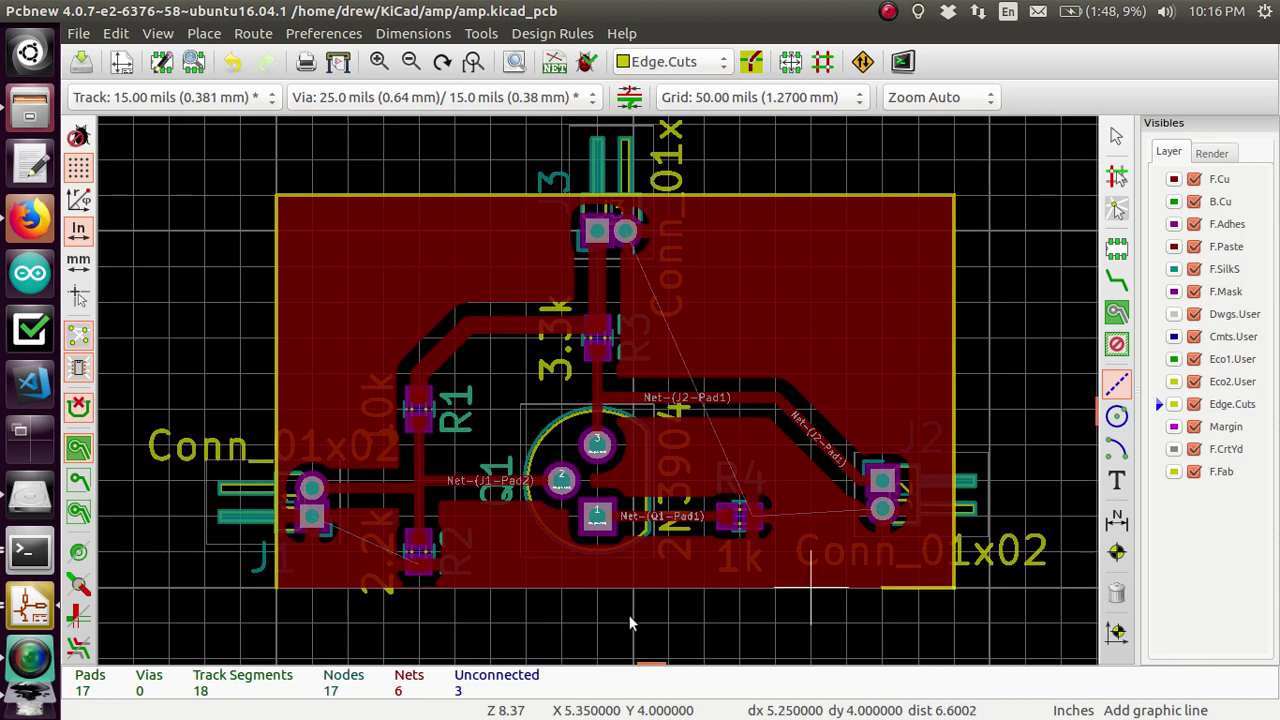
{"action": "left_click", "coordinate": [281, 591]}
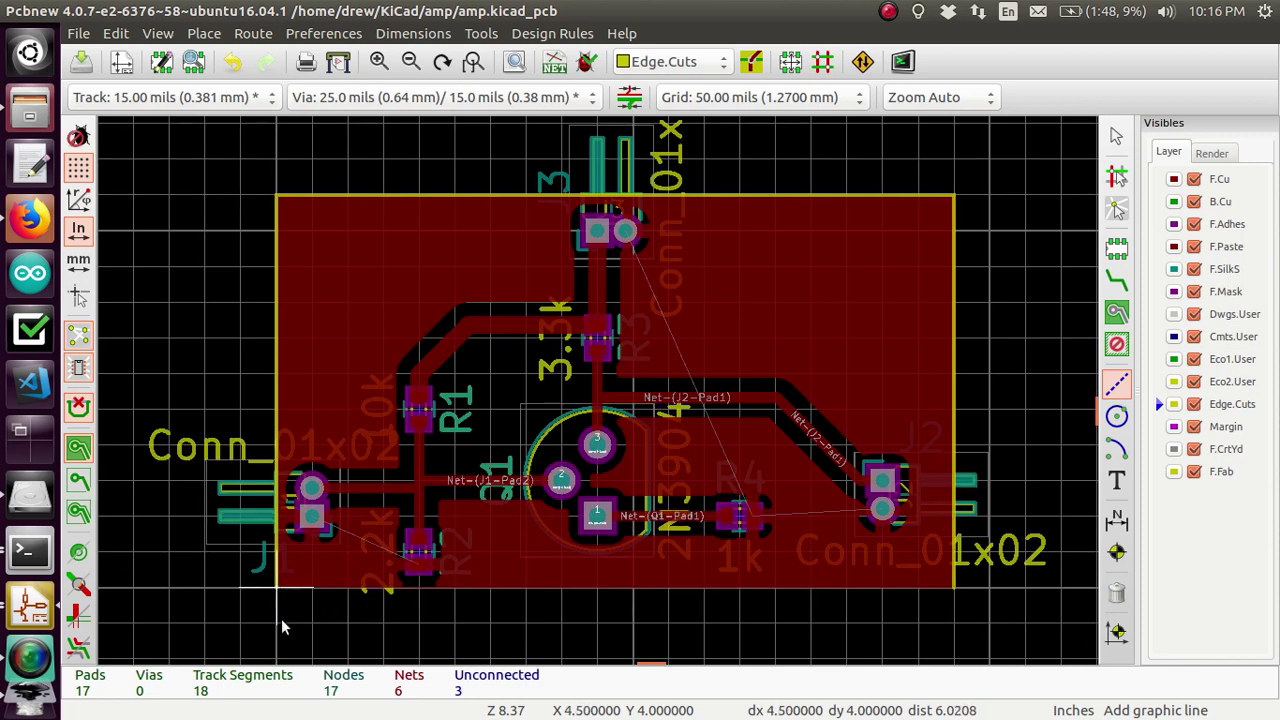
{"action": "double_click", "coordinate": [277, 589]}
Cancel a stray line, restart the bottom edge at the lower-left corner, and fit the board in view
{"action": "left_click", "coordinate": [952, 588]}
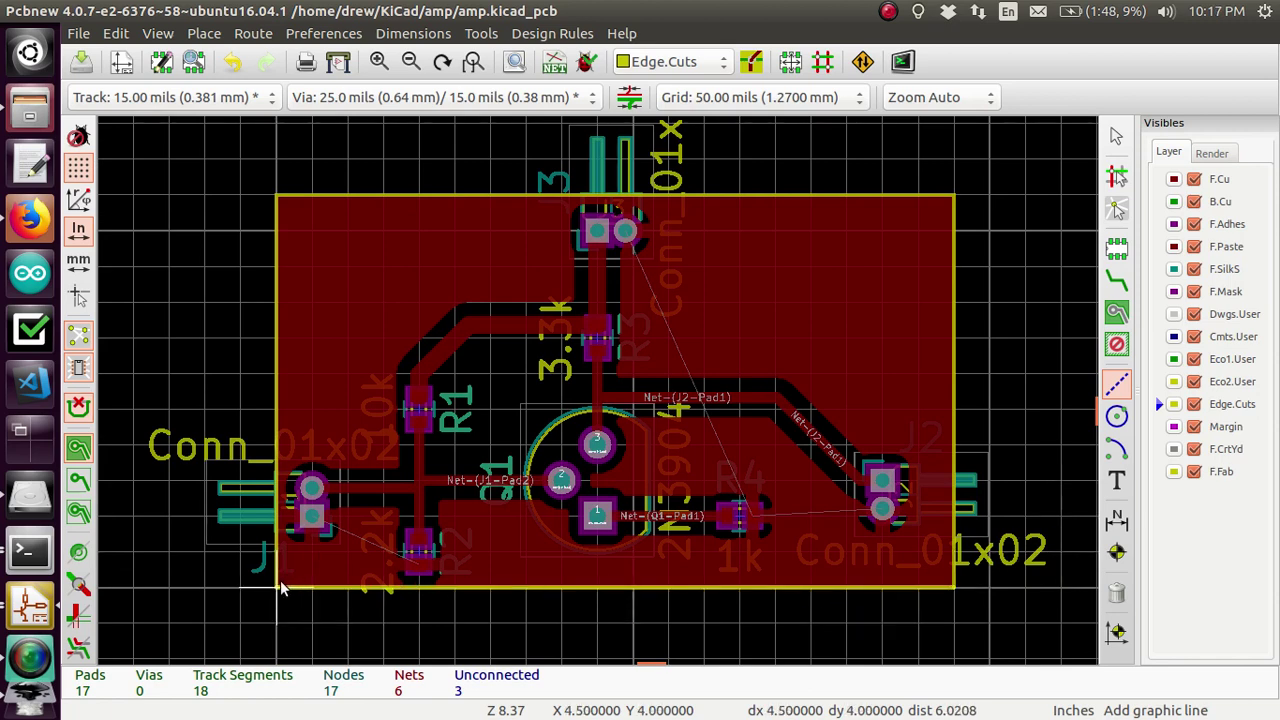
{"action": "key", "text": "Escape"}
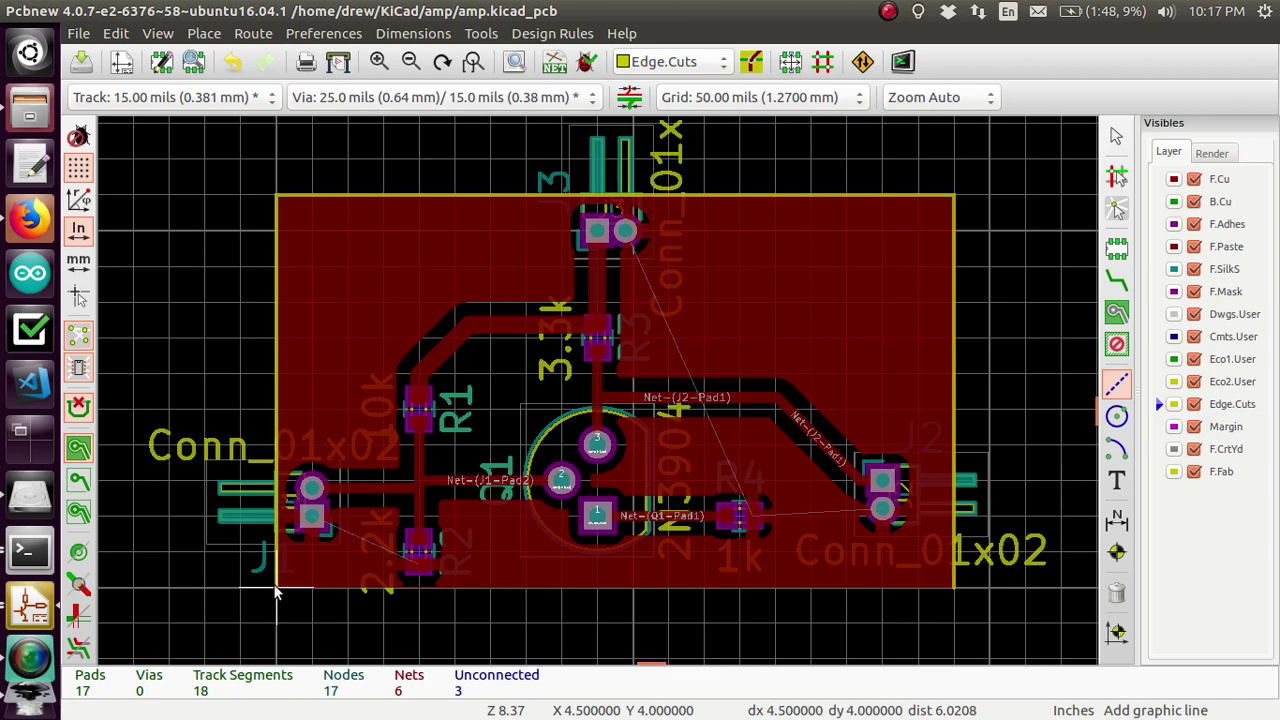
{"action": "left_click", "coordinate": [277, 590]}
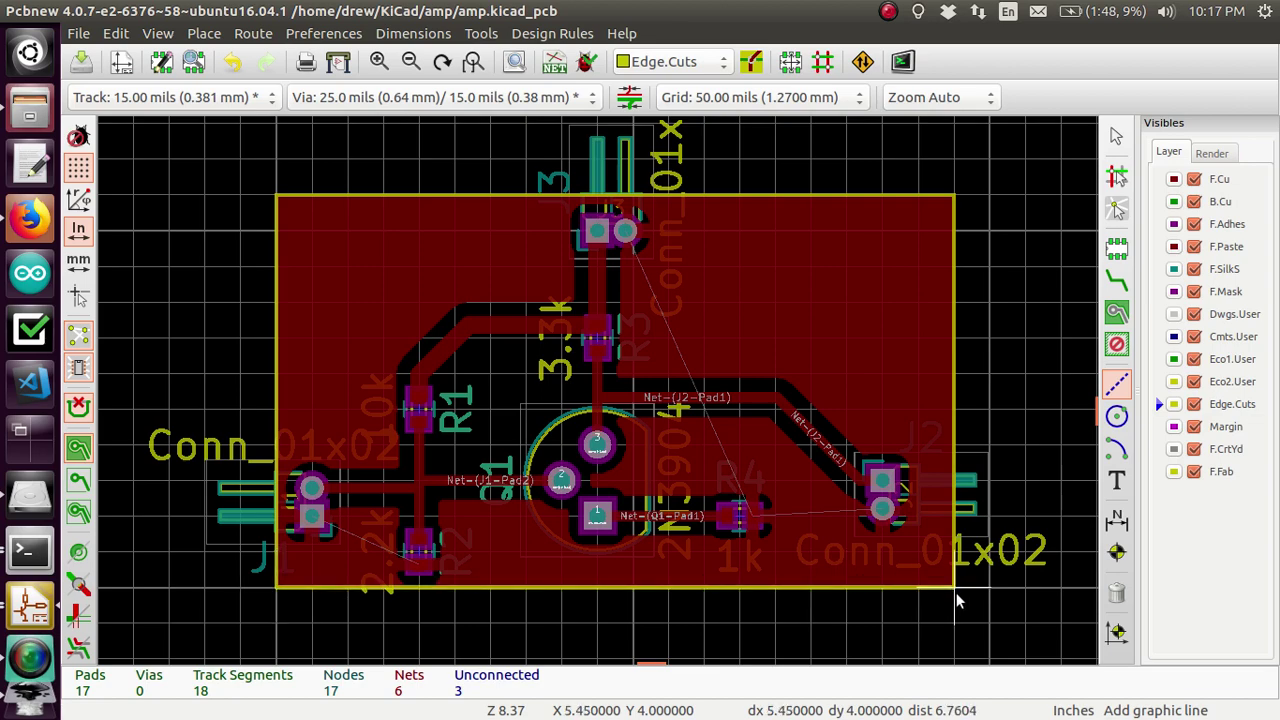
{"action": "scroll", "coordinate": [893, 596], "scroll_direction": "up", "scroll_amount": 2}
{"action": "scroll", "coordinate": [597, 389], "scroll_direction": "down", "scroll_amount": 5}
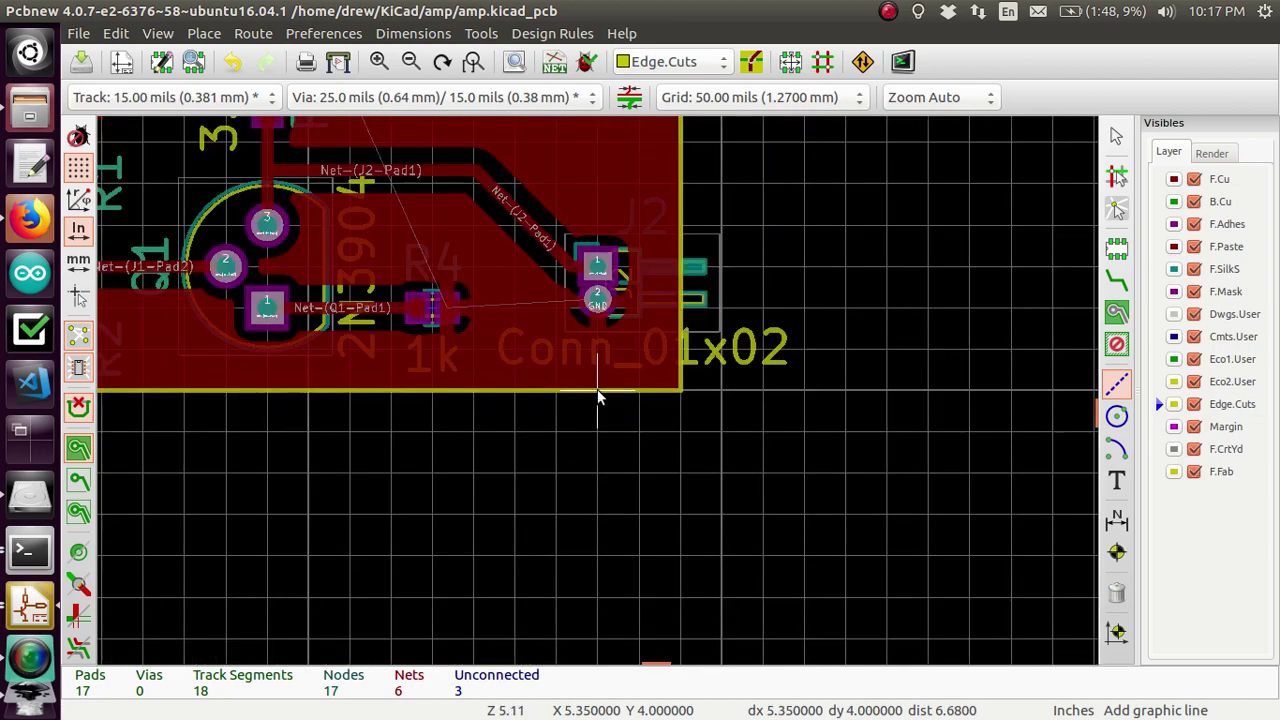
{"action": "scroll", "coordinate": [457, 366], "scroll_direction": "up", "scroll_amount": 3}
{"action": "scroll", "coordinate": [597, 397], "scroll_direction": "down", "scroll_amount": 3}
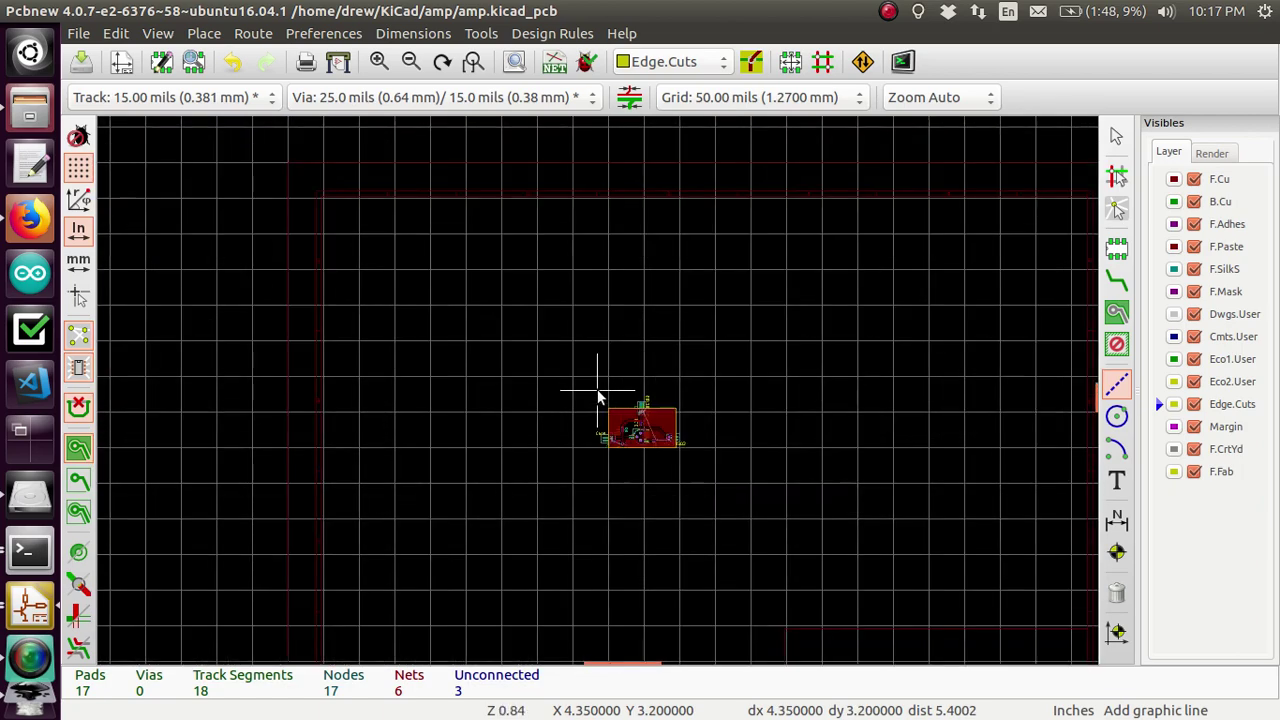
{"action": "key", "text": "Home"}
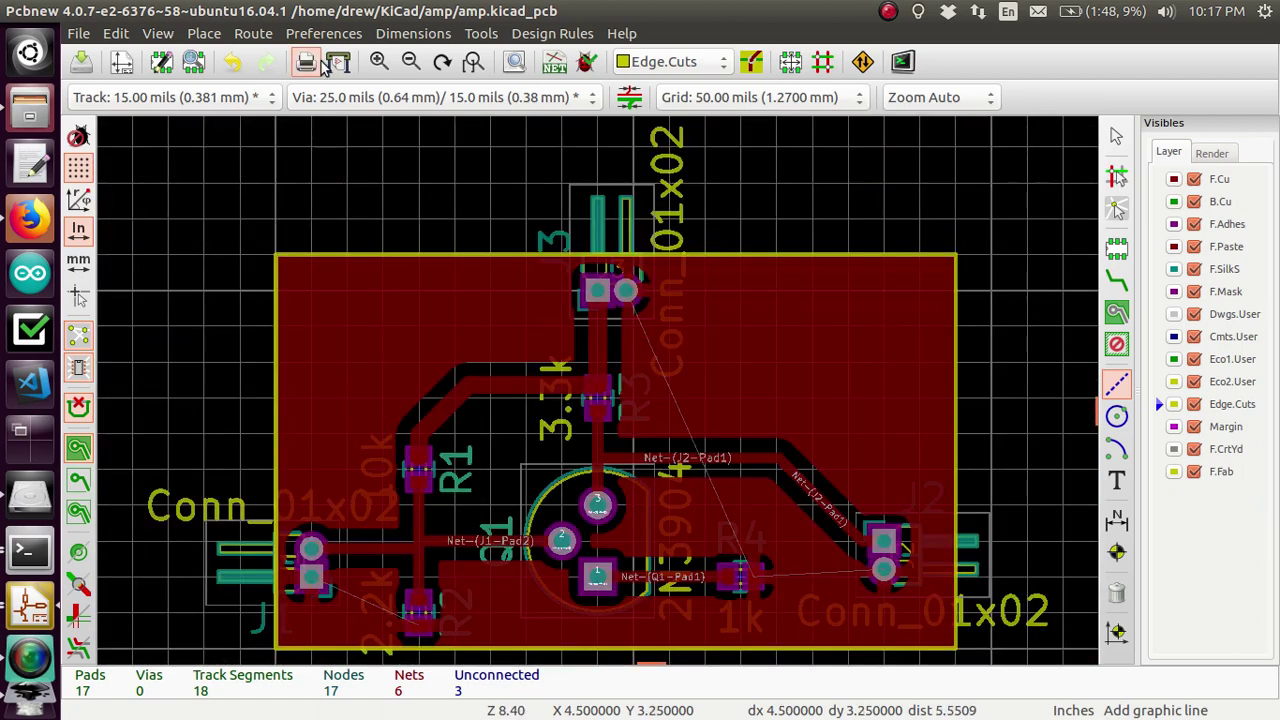
{"action": "key", "text": "alt+3"}
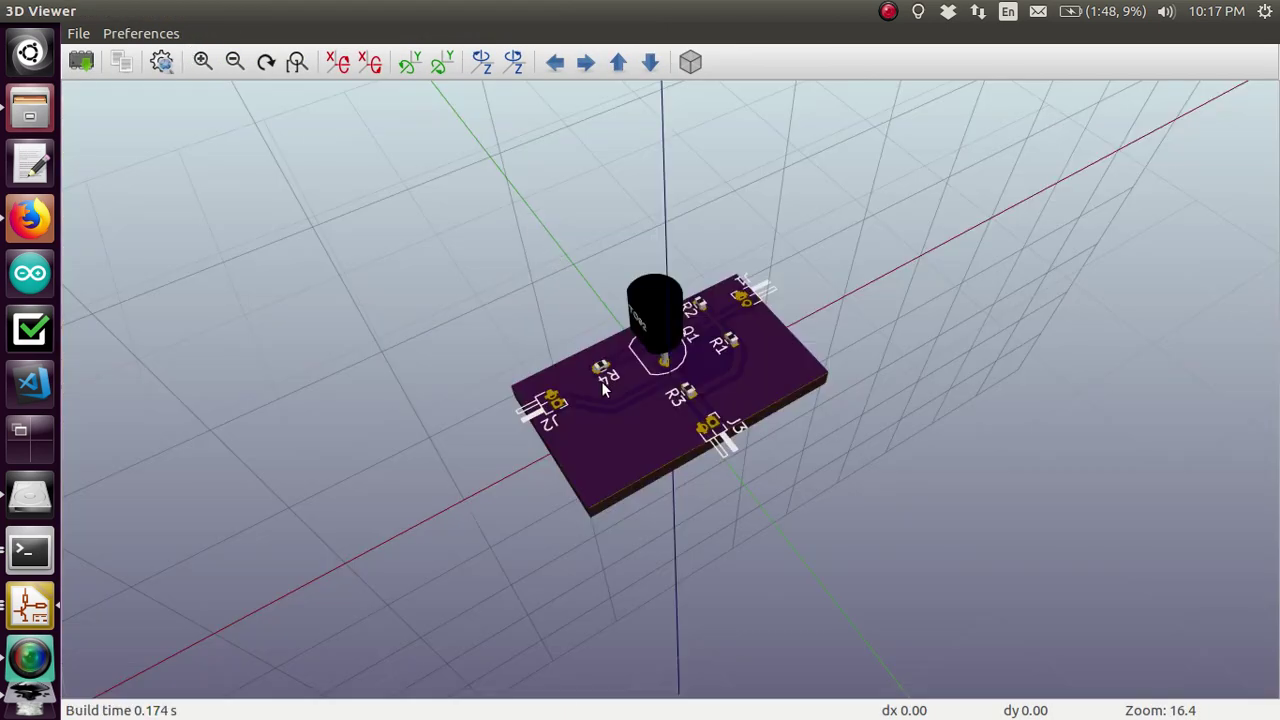
{"action": "scroll", "coordinate": [603, 388], "scroll_direction": "up", "scroll_amount": 2}
{"action": "scroll", "coordinate": [603, 390], "scroll_direction": "up", "scroll_amount": 4}
{"action": "scroll", "coordinate": [603, 390], "scroll_direction": "down", "scroll_amount": 2}
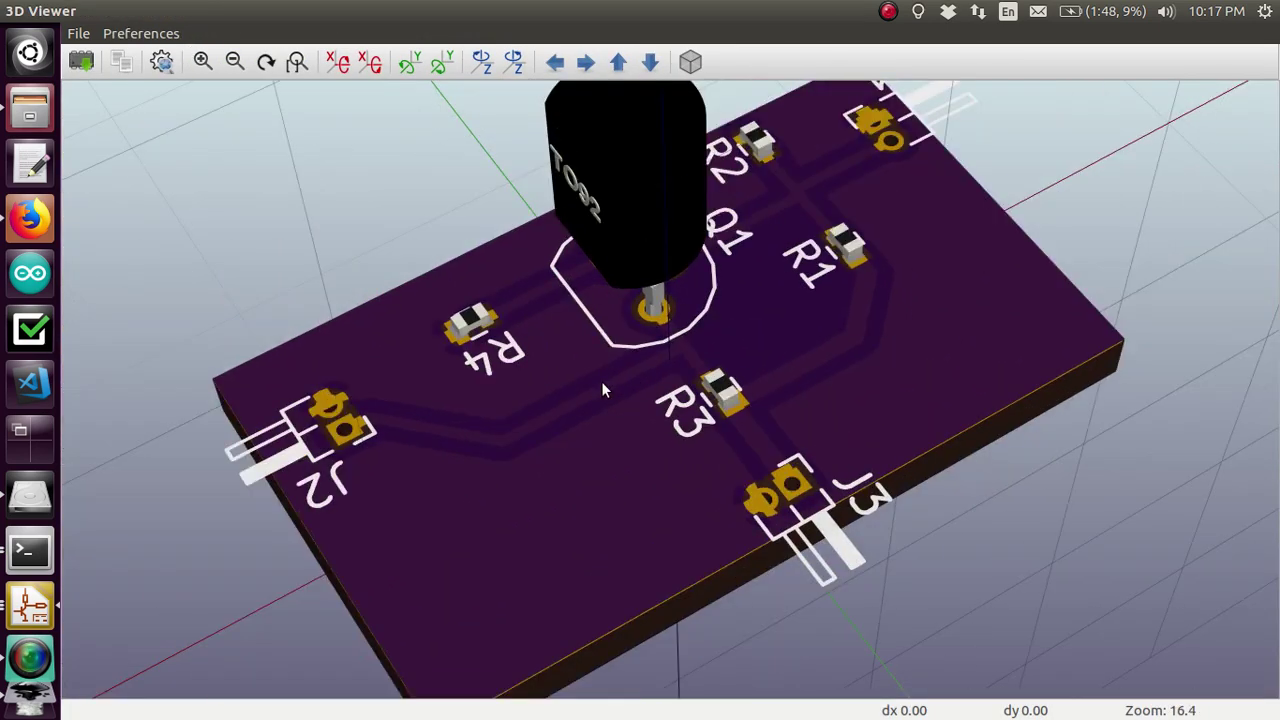
{"action": "scroll", "coordinate": [601, 381], "scroll_direction": "down", "scroll_amount": 2}
{"action": "scroll", "coordinate": [601, 381], "scroll_direction": "up", "scroll_amount": 1}
{"action": "right_click", "coordinate": [601, 381]}
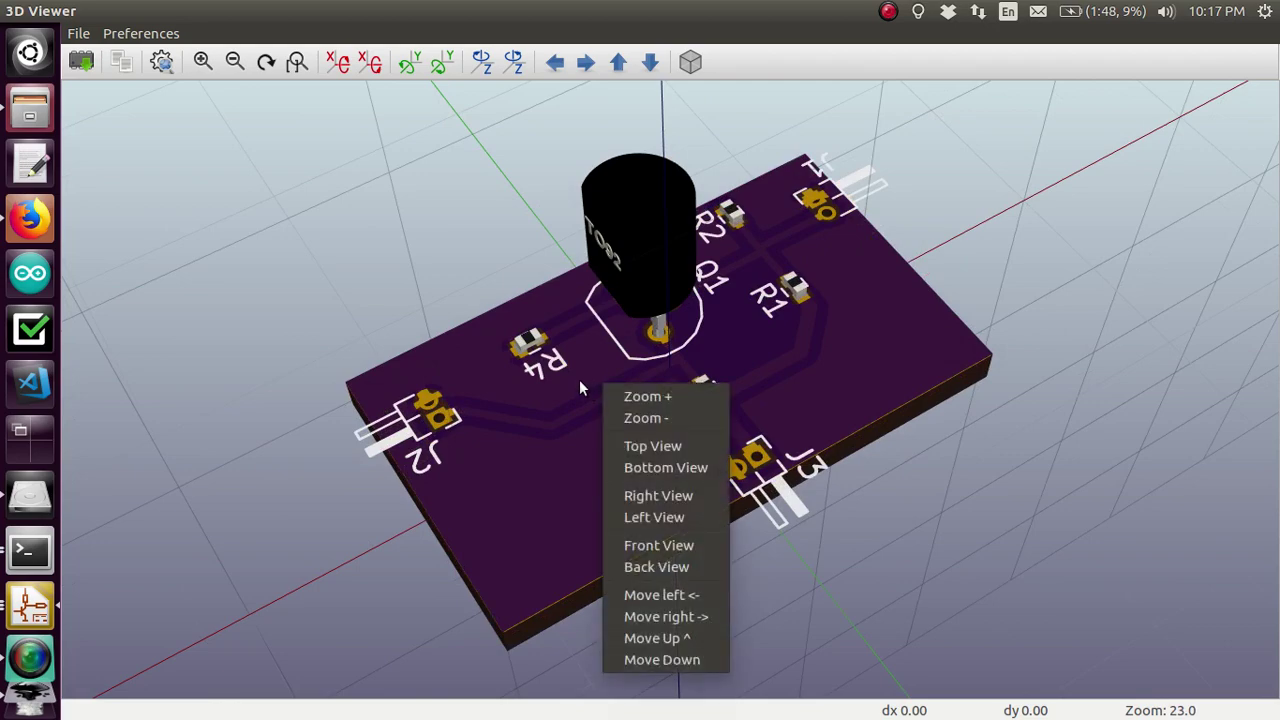
{"action": "left_click", "coordinate": [580, 387]}
{"action": "left_click_drag", "start_coordinate": [580, 390], "coordinate": [486, 292]}
{"action": "left_click", "coordinate": [14, 11]}
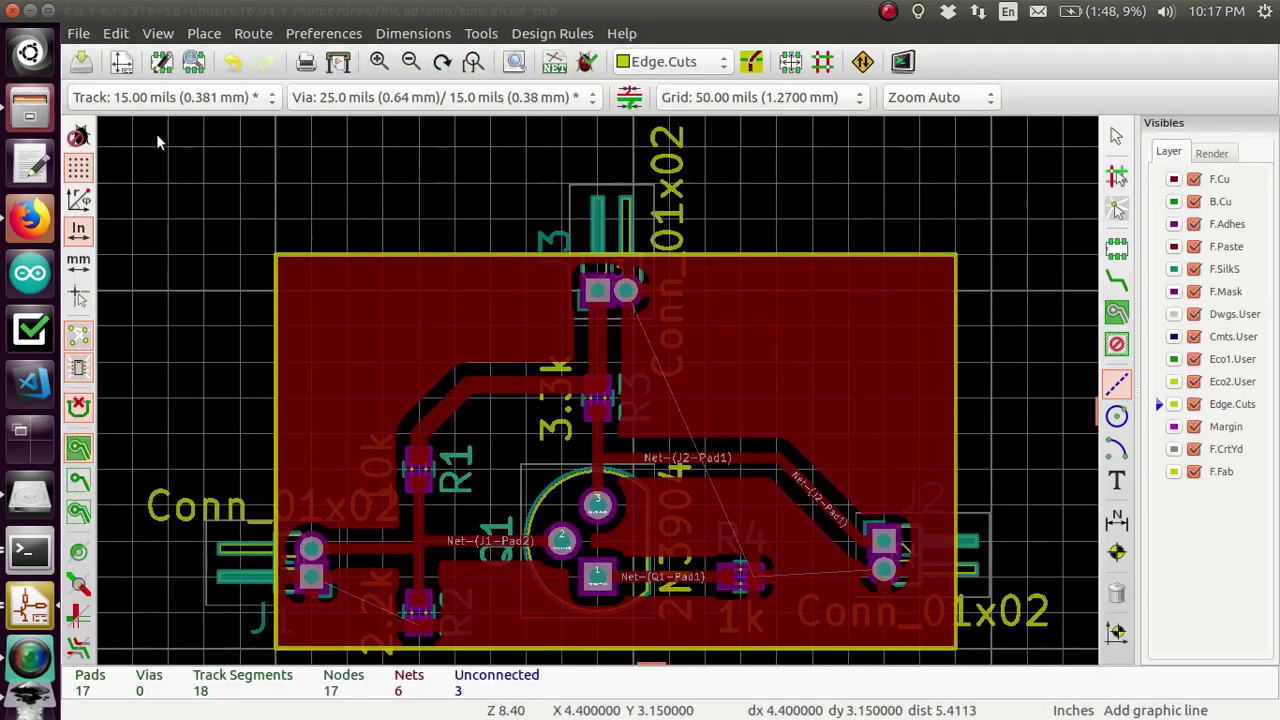